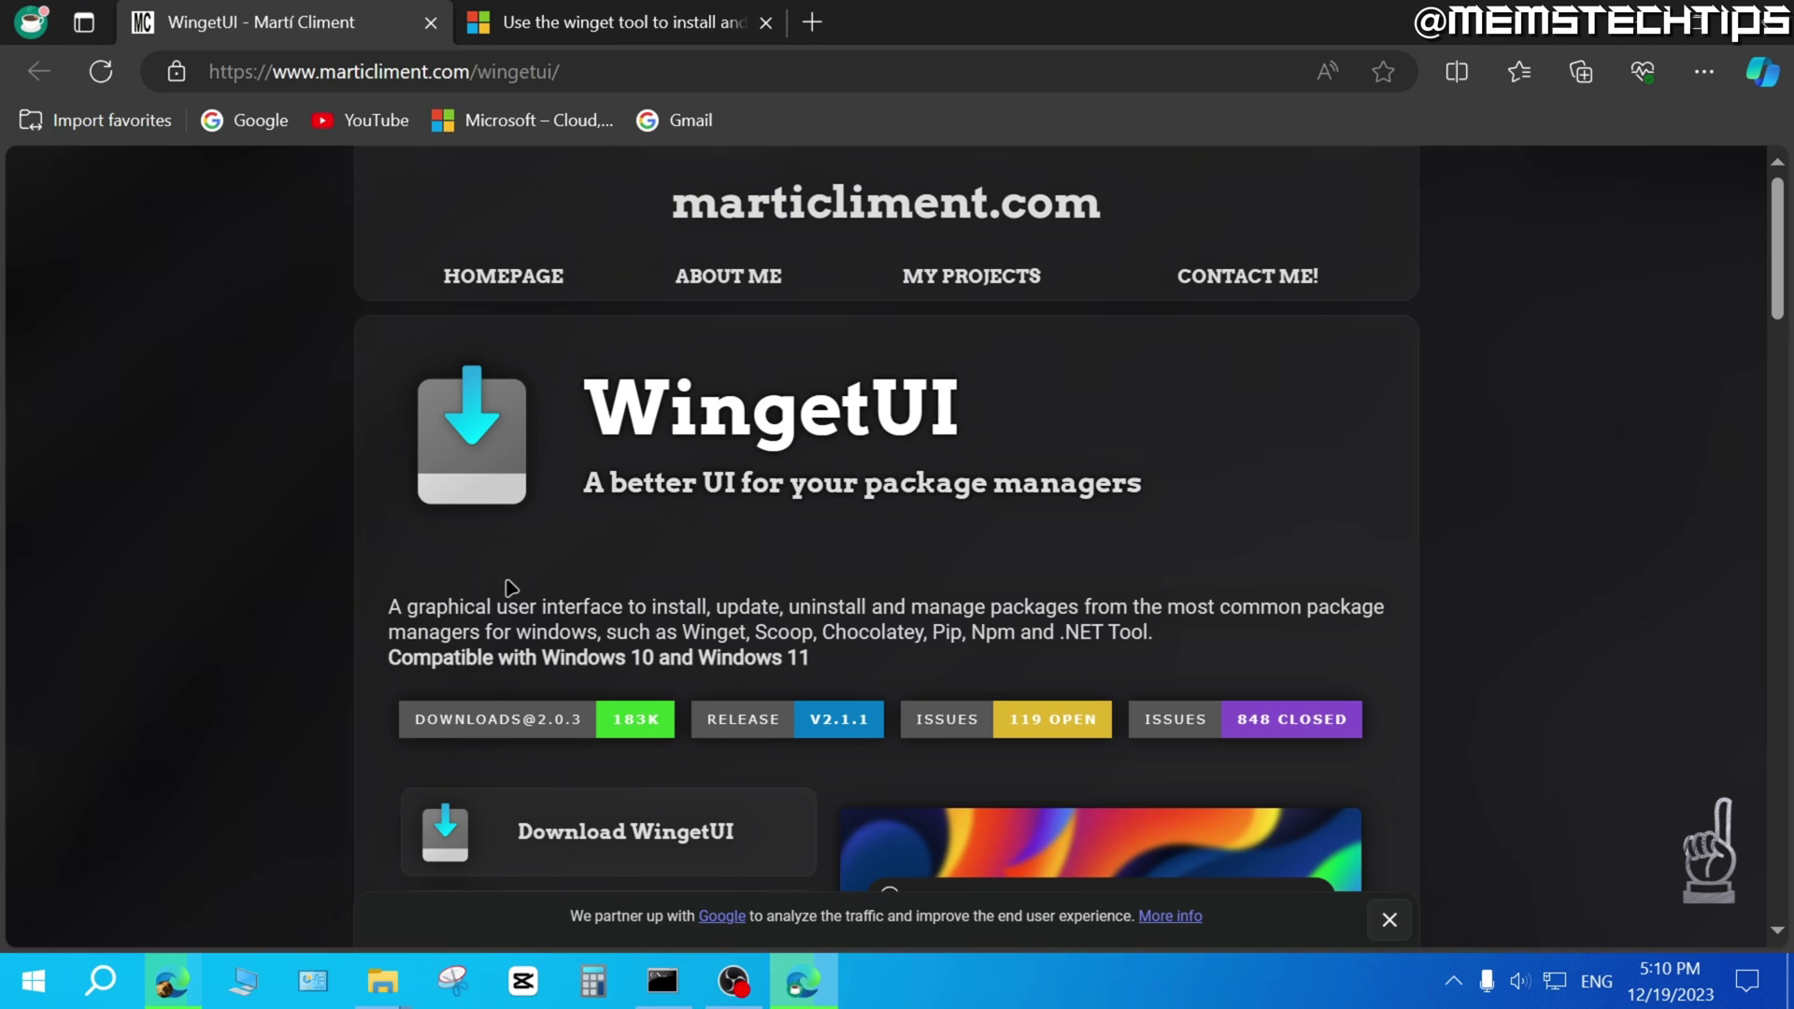
Search Windows for 'microsoft store', then 'xbox', finding only folders and no installed apps.
left_click(103, 983)
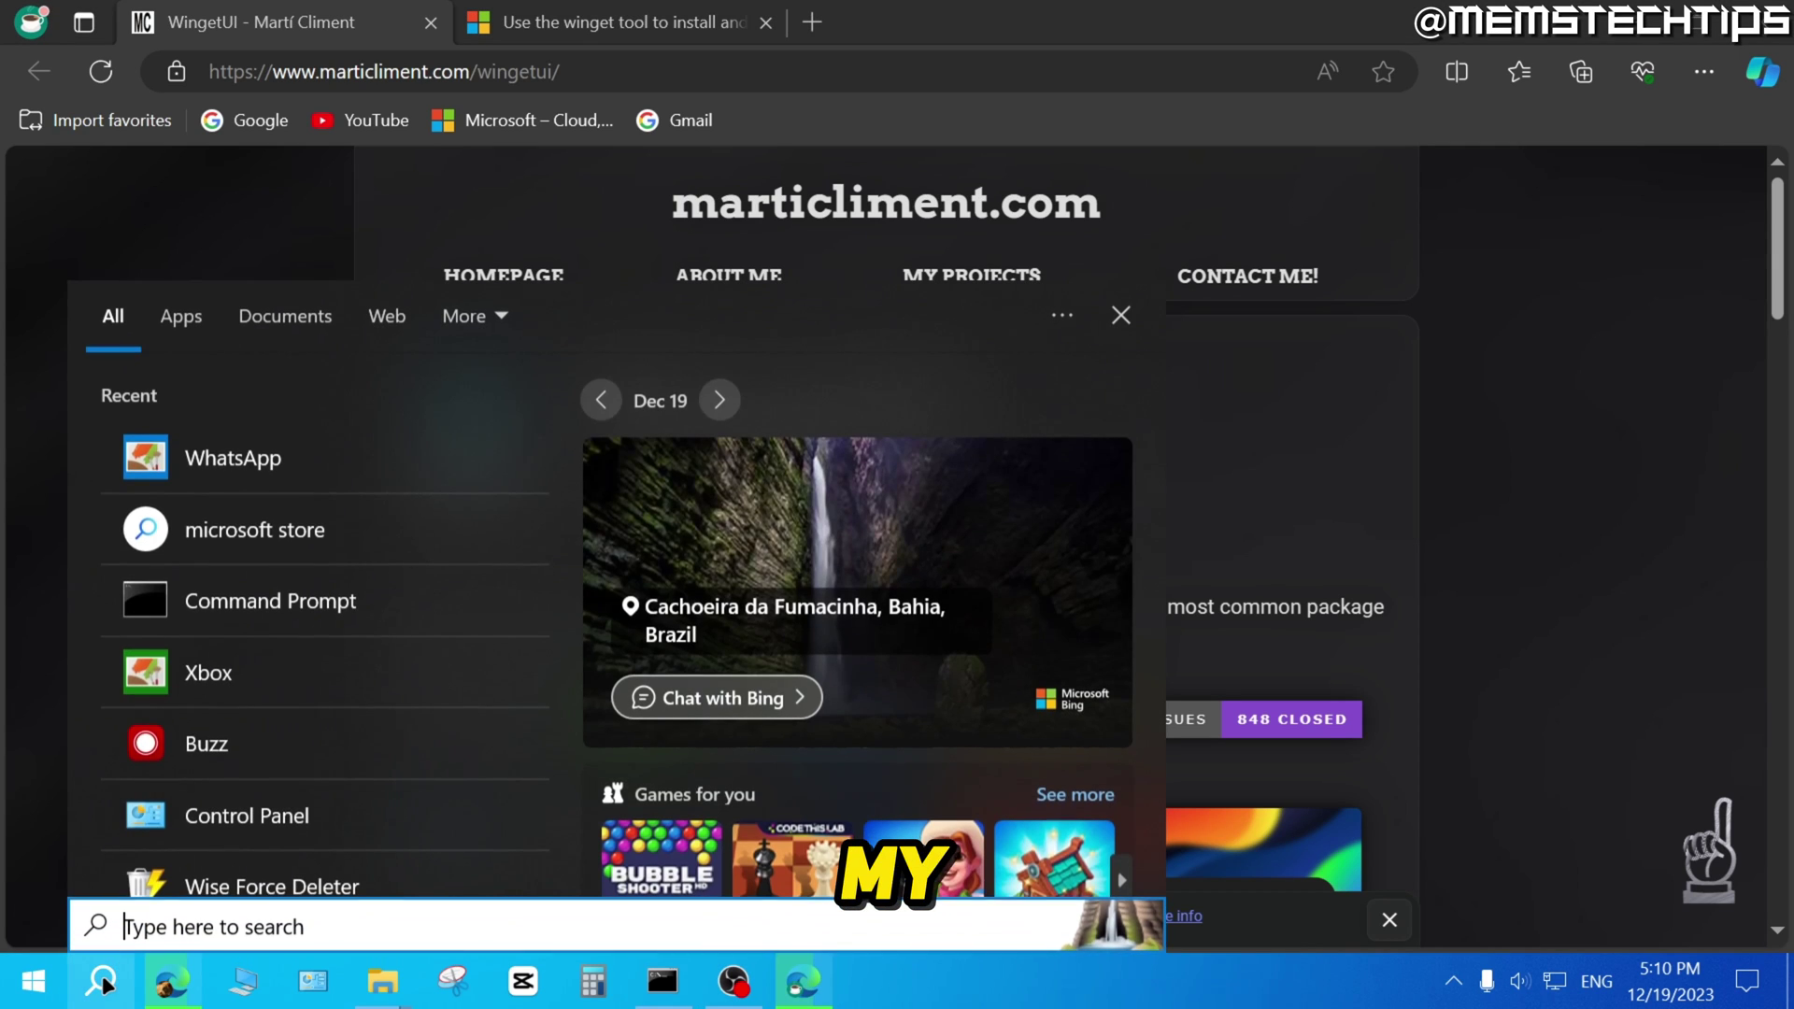
type("microsoft store")
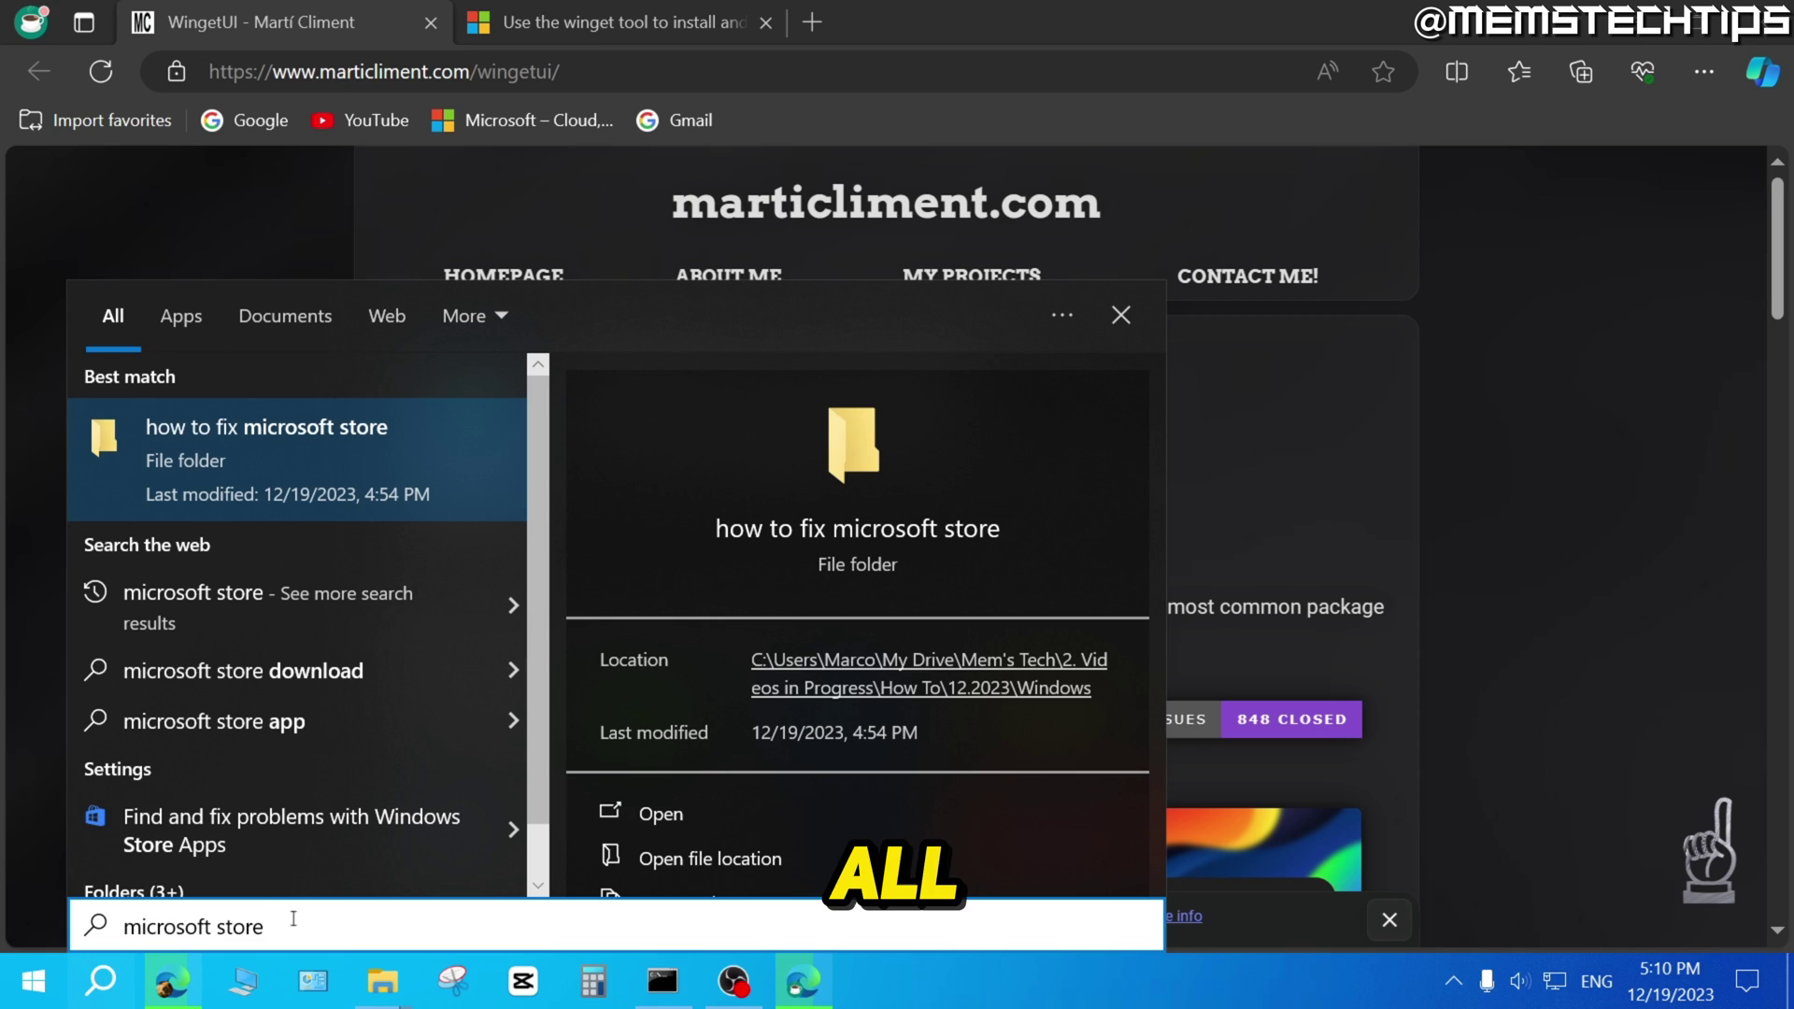
key("ctrl+a")
type("xbox")
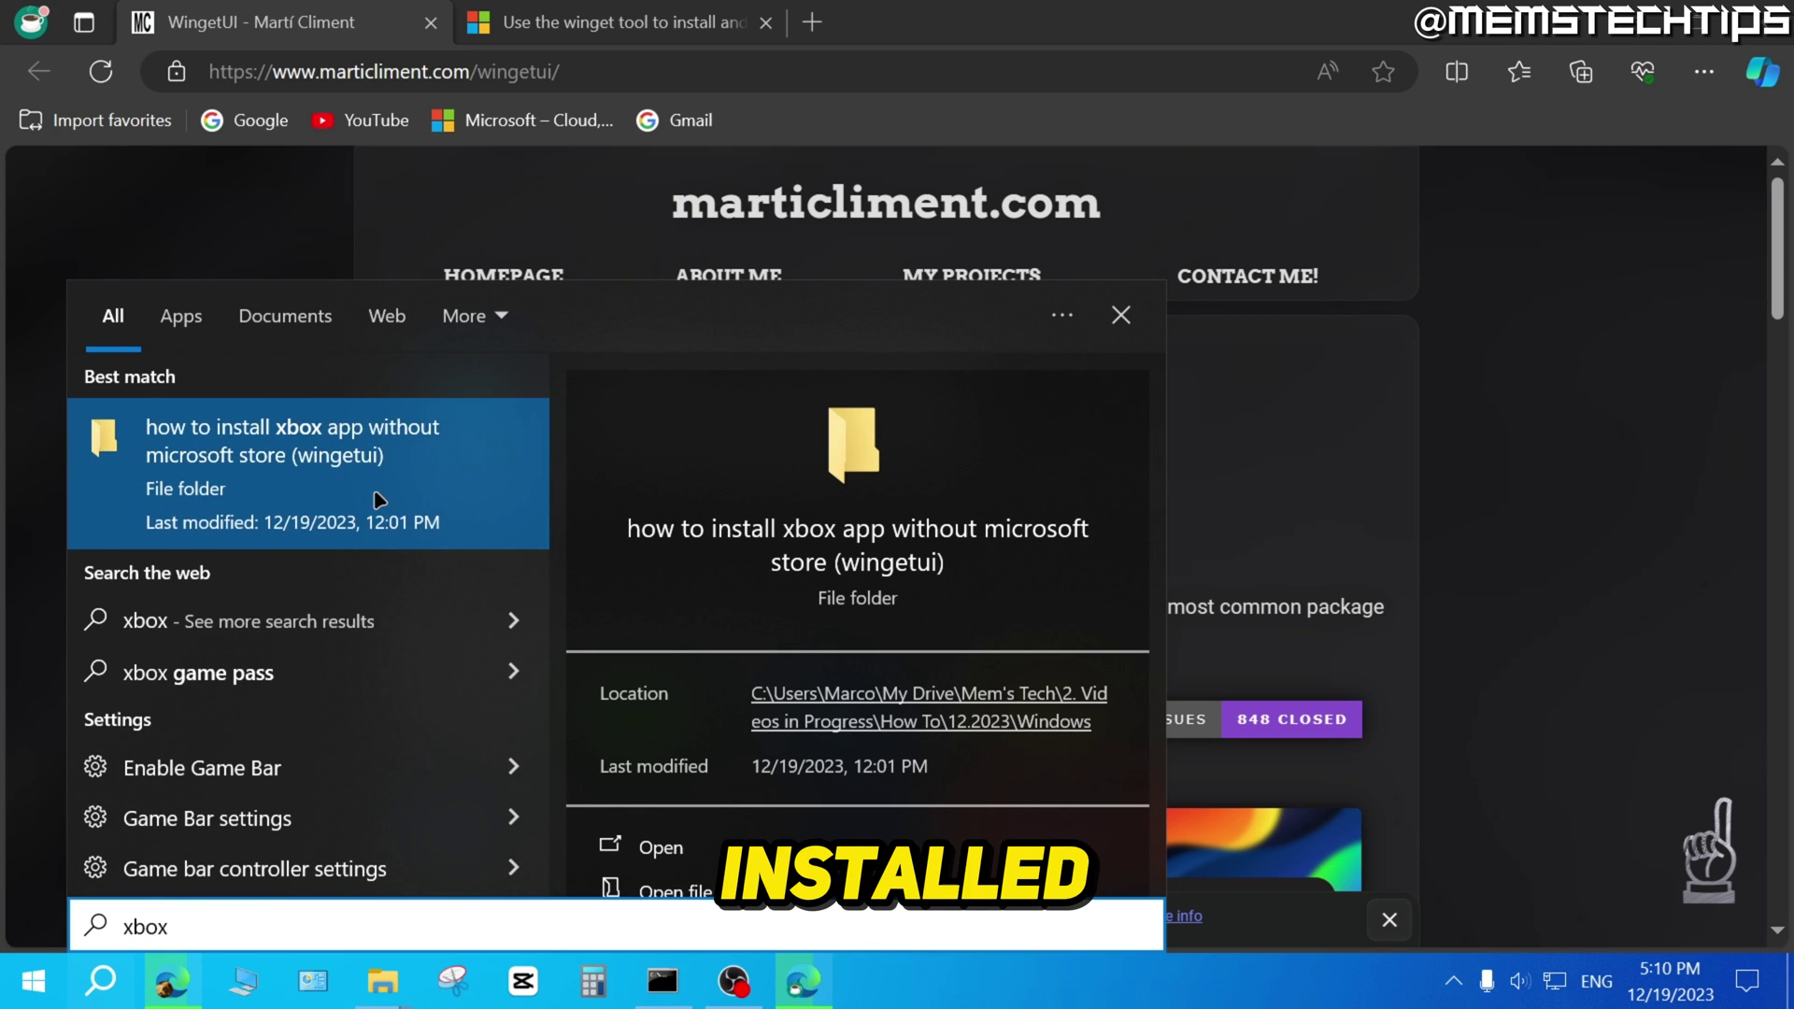
Highlight the WingetUI page's heading, subtitle and supported package managers list.
left_click(363, 26)
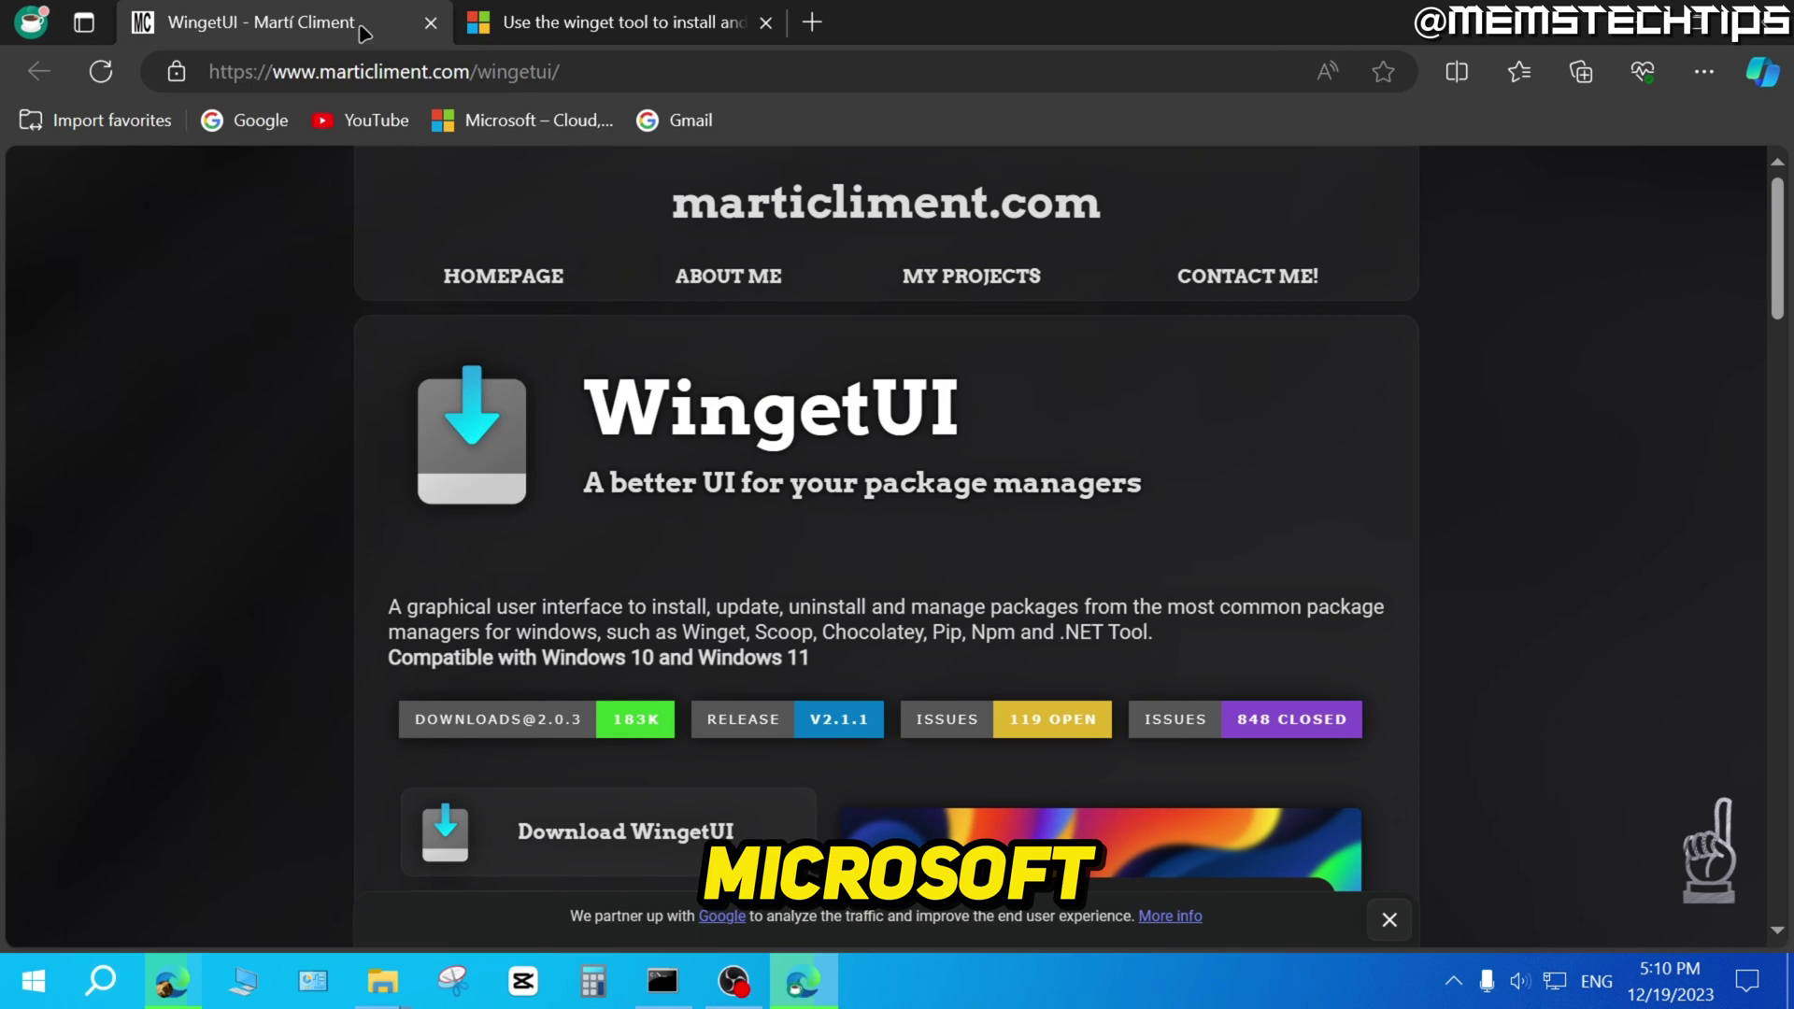
left_click(177, 74)
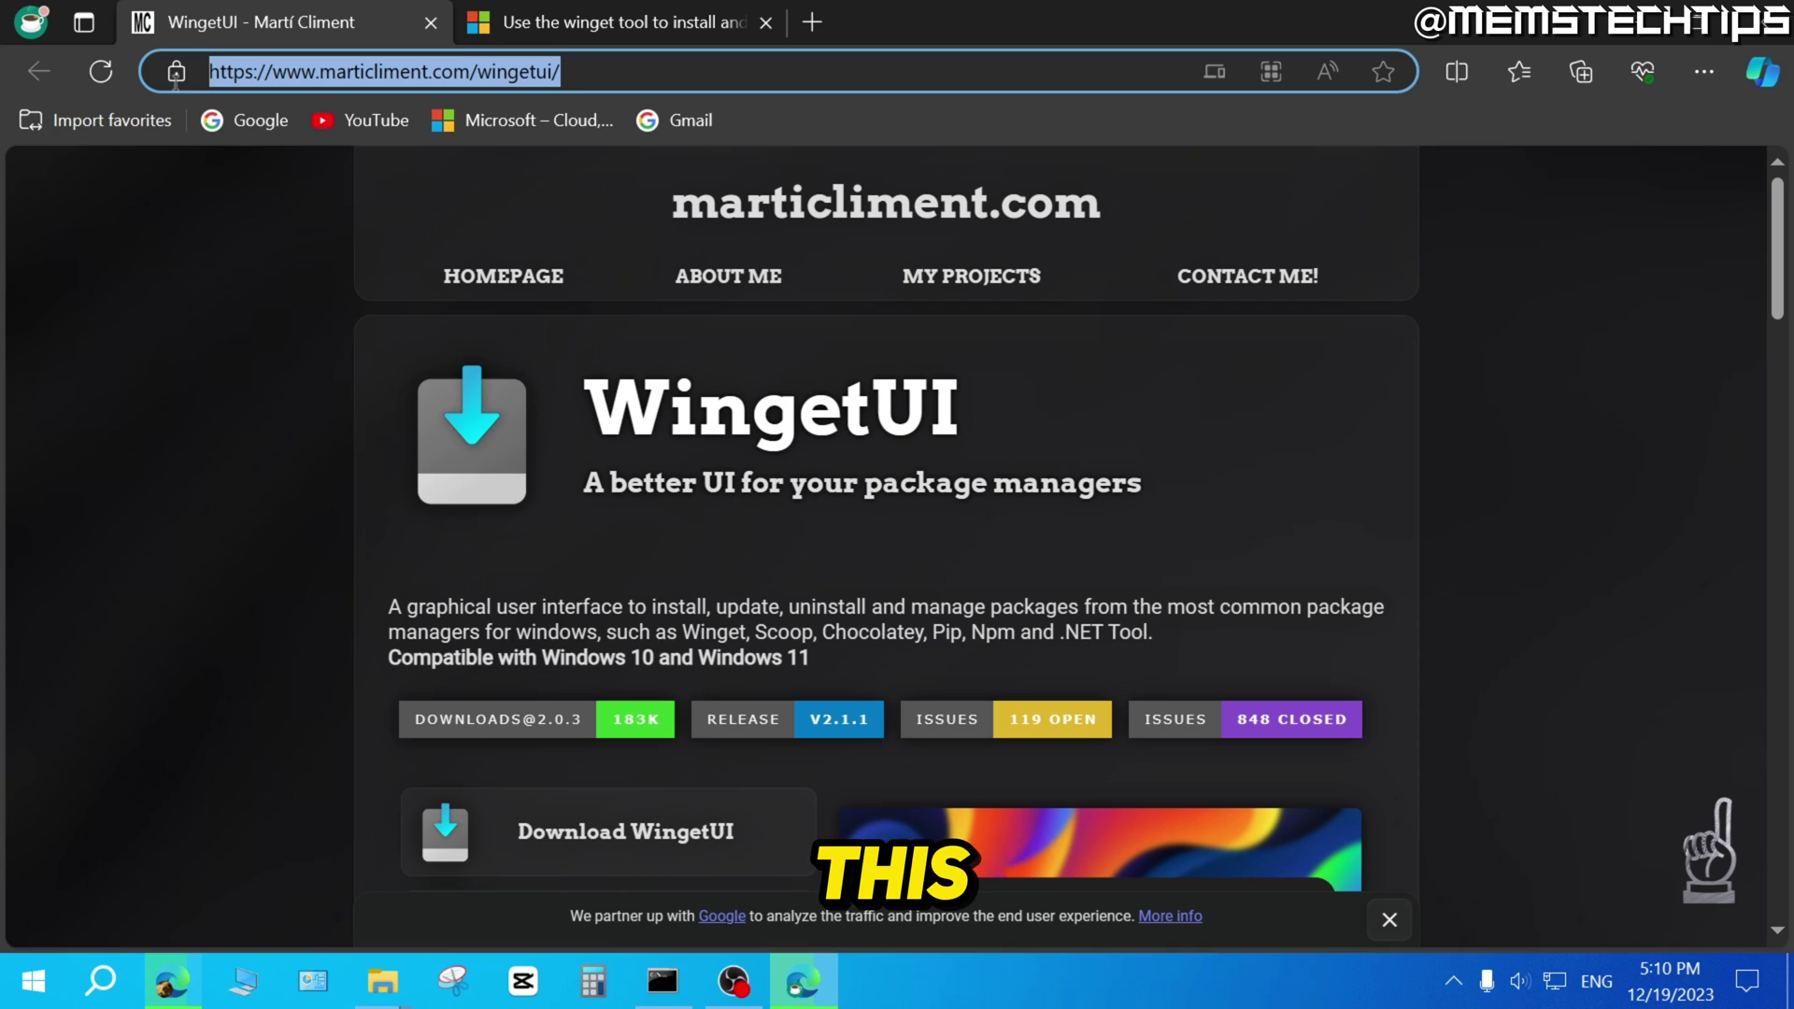
left_click(604, 76)
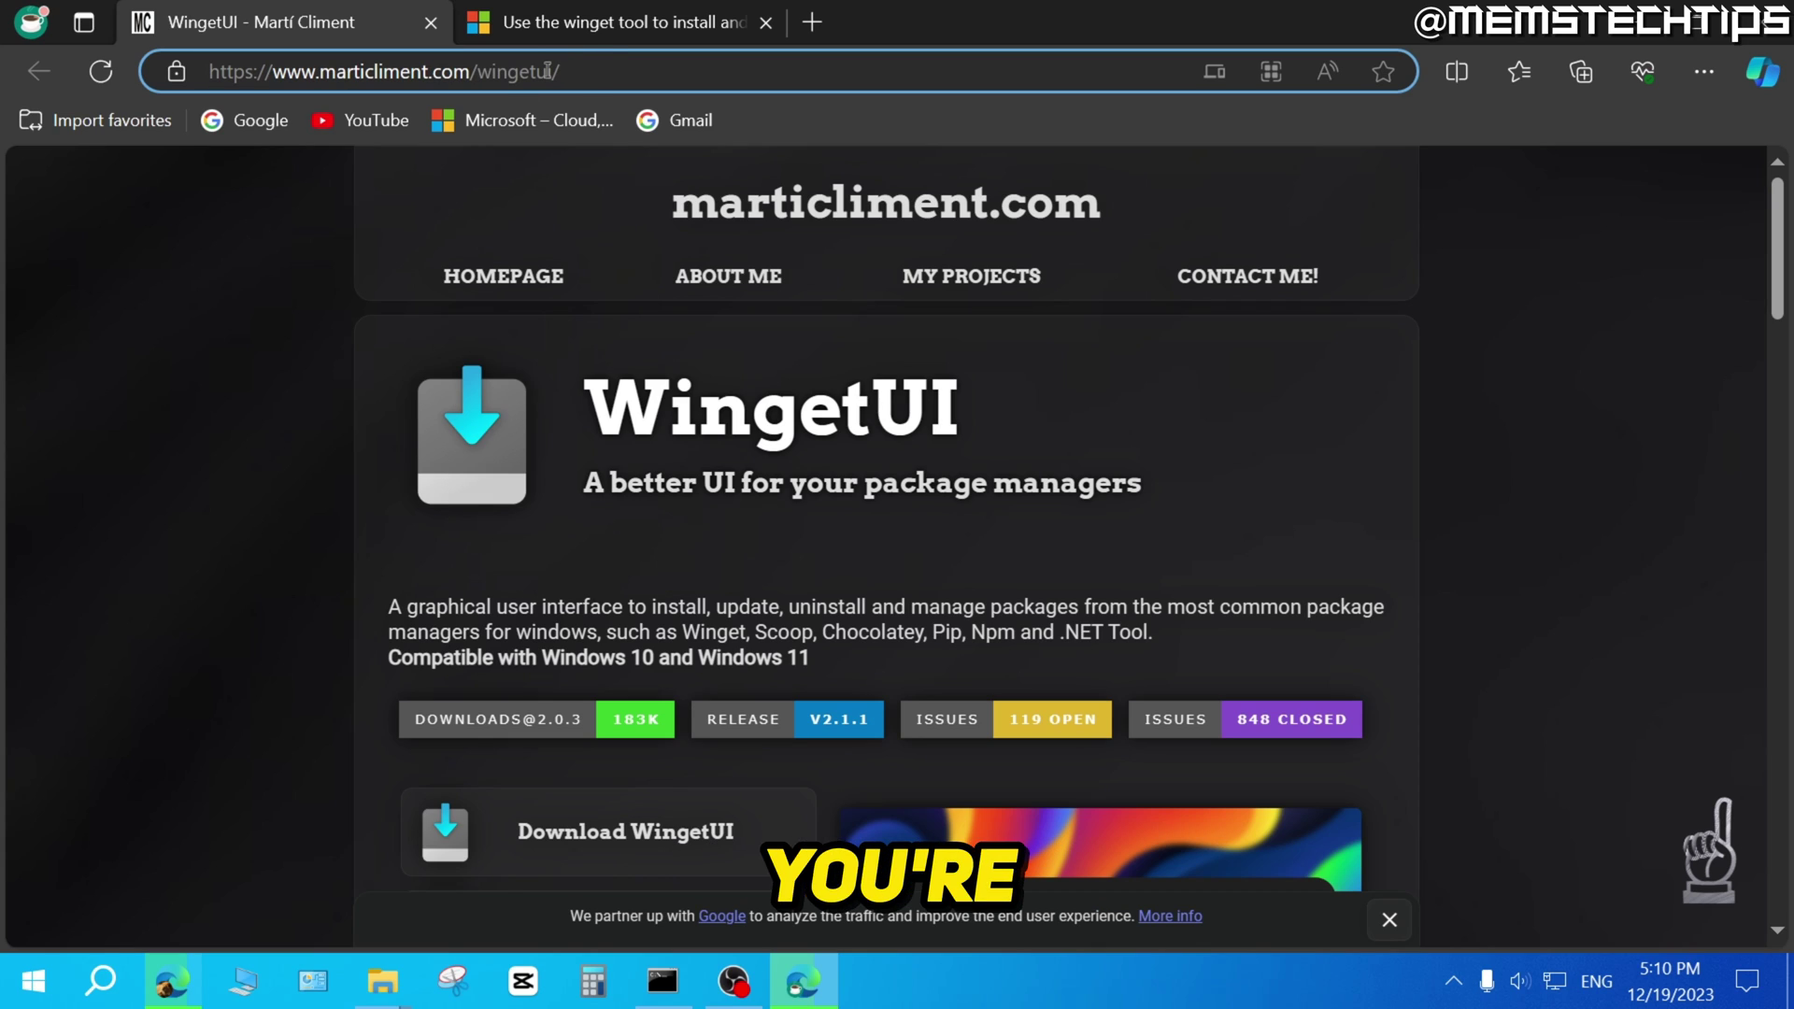
double_click(621, 422)
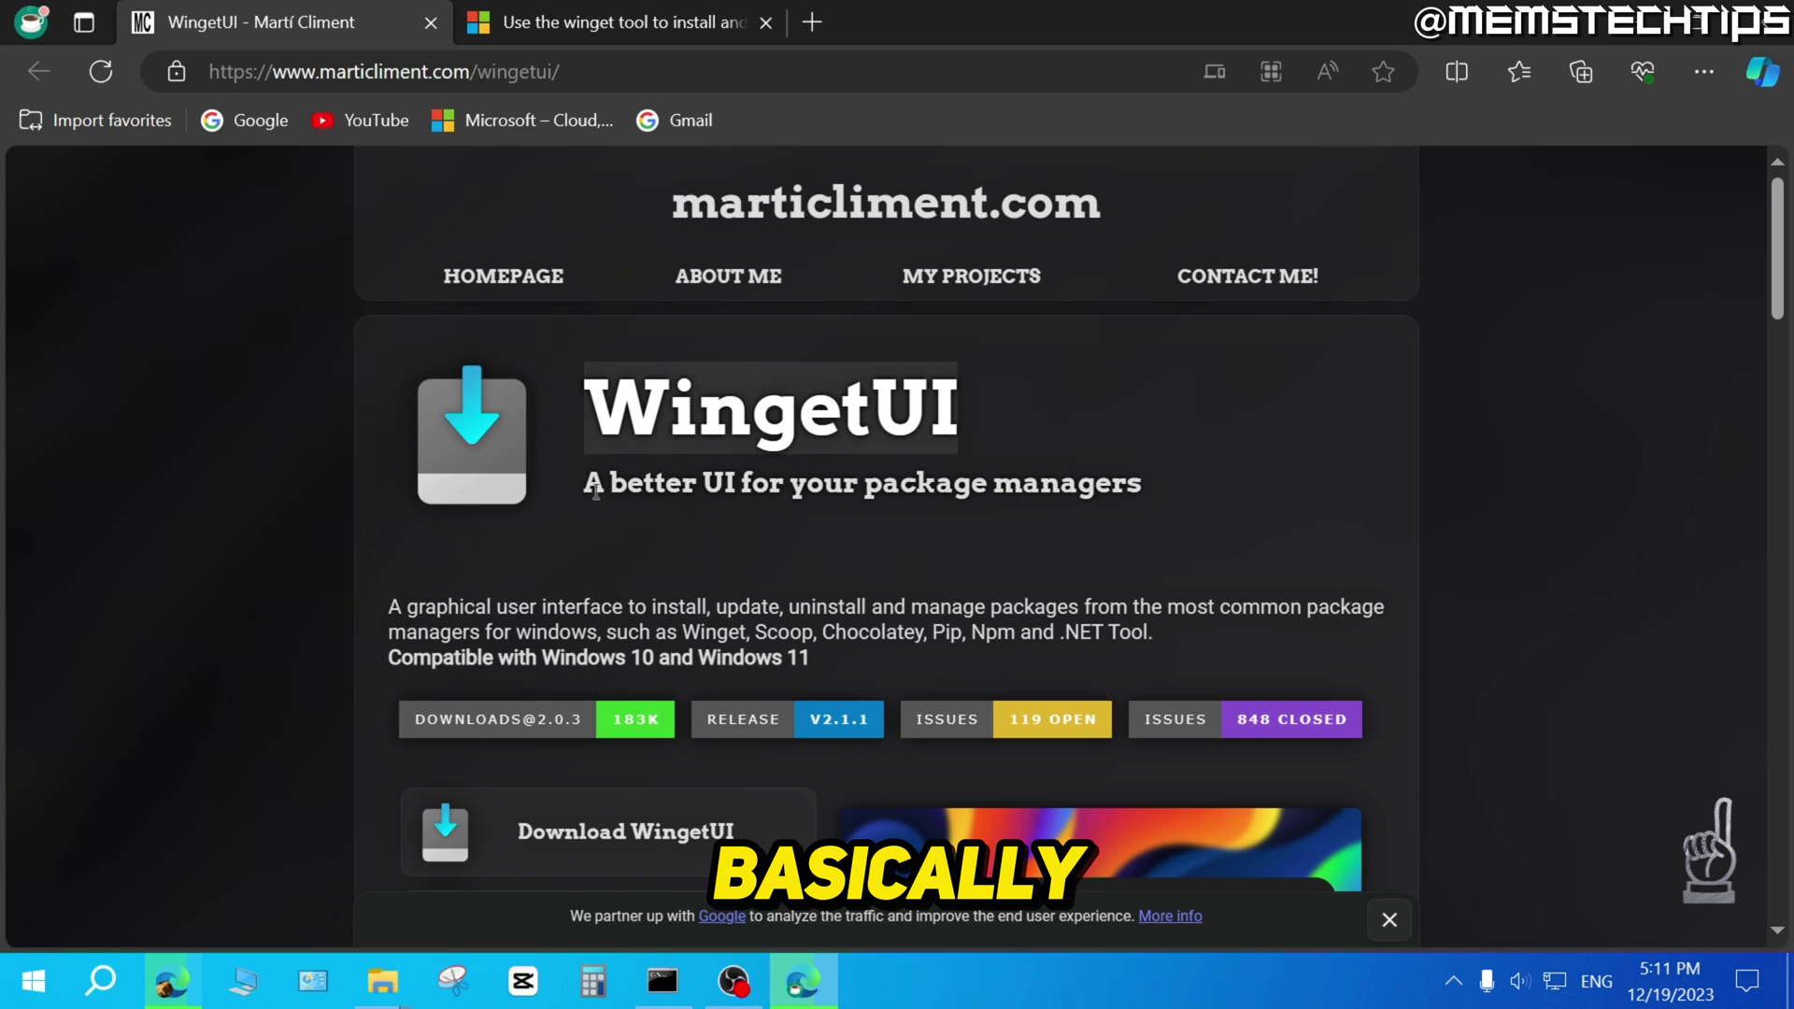
left_click_drag(586, 486, 1142, 492)
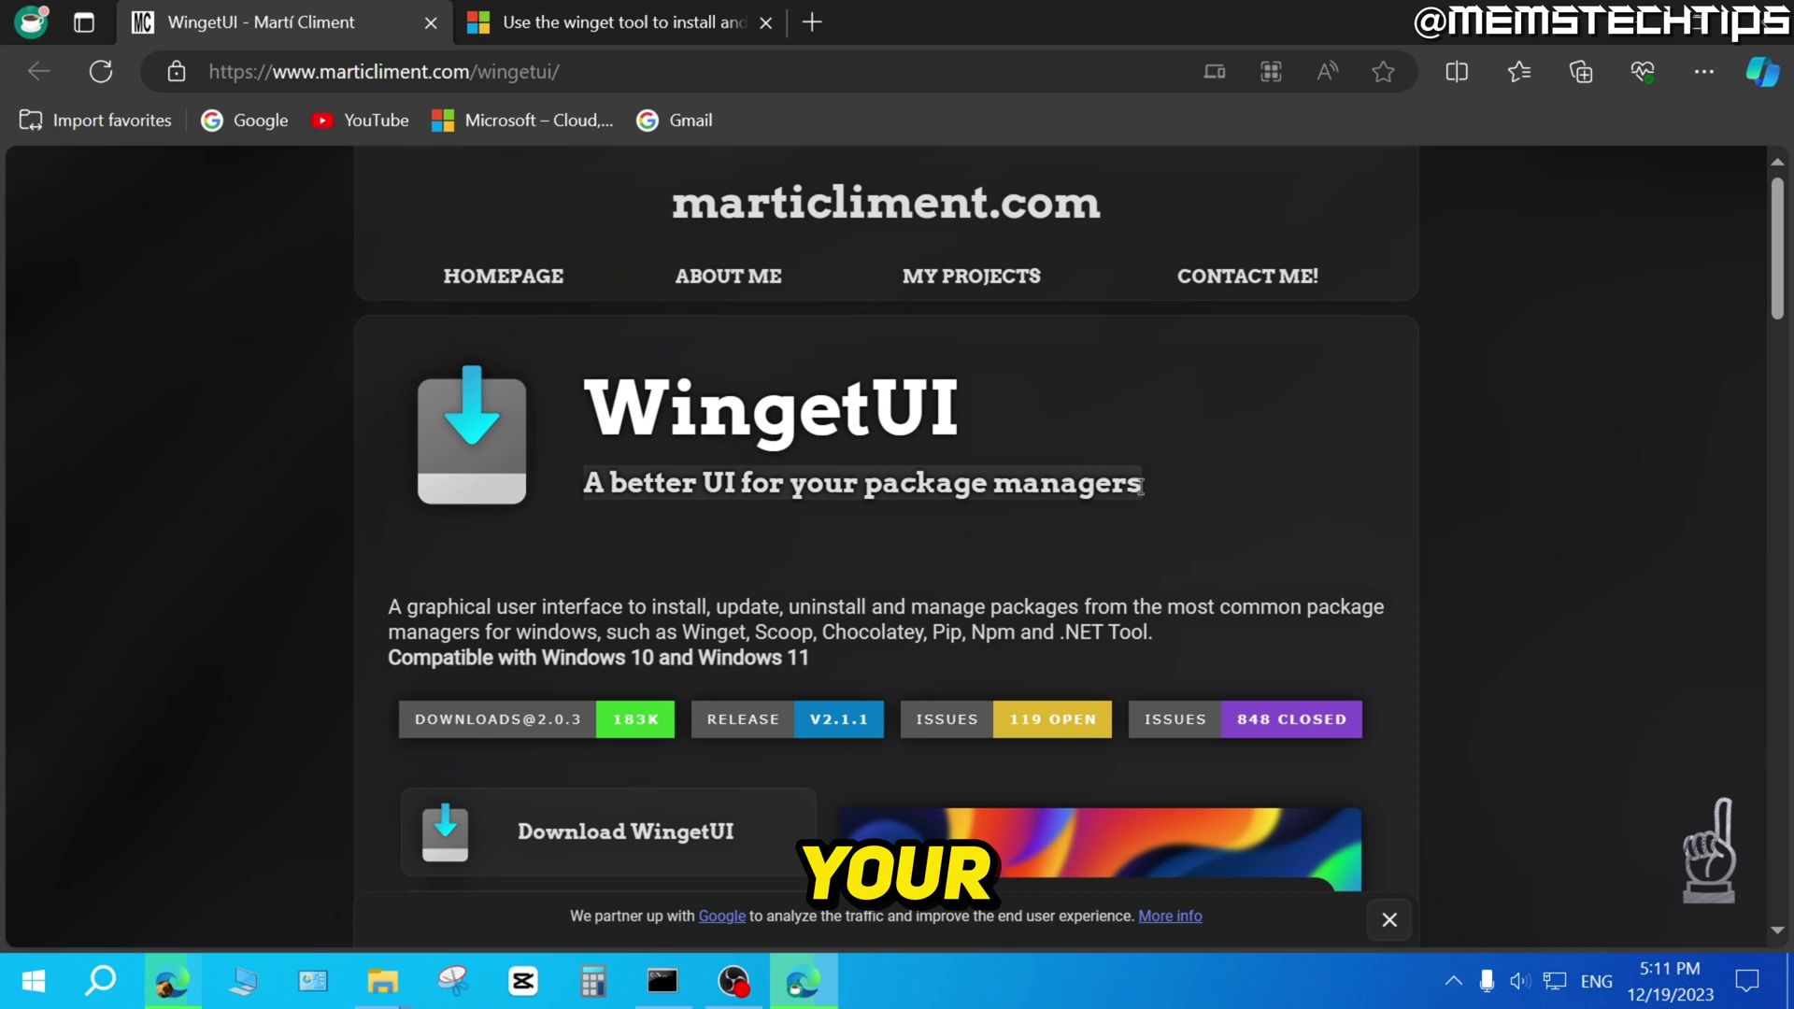
left_click_drag(683, 633, 965, 638)
left_click(696, 629)
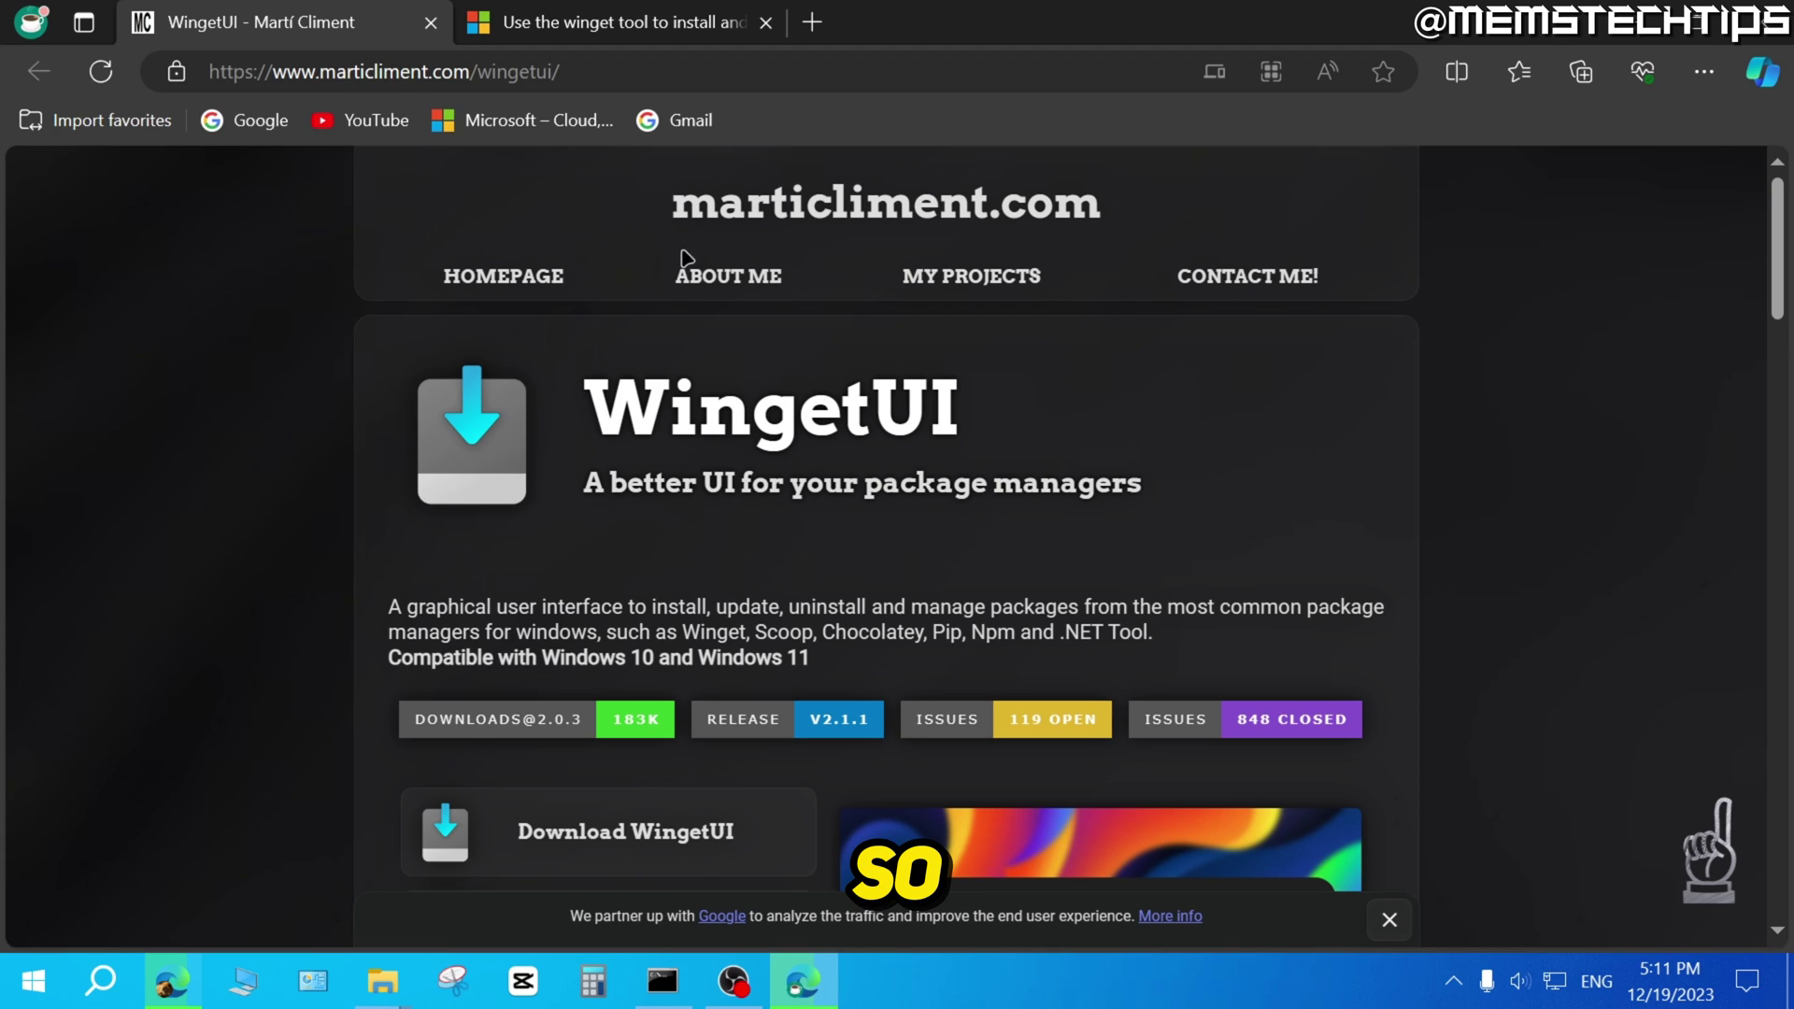
Download WingetUI.Installer.exe from the page and run it.
scroll(755, 832, "down", 3)
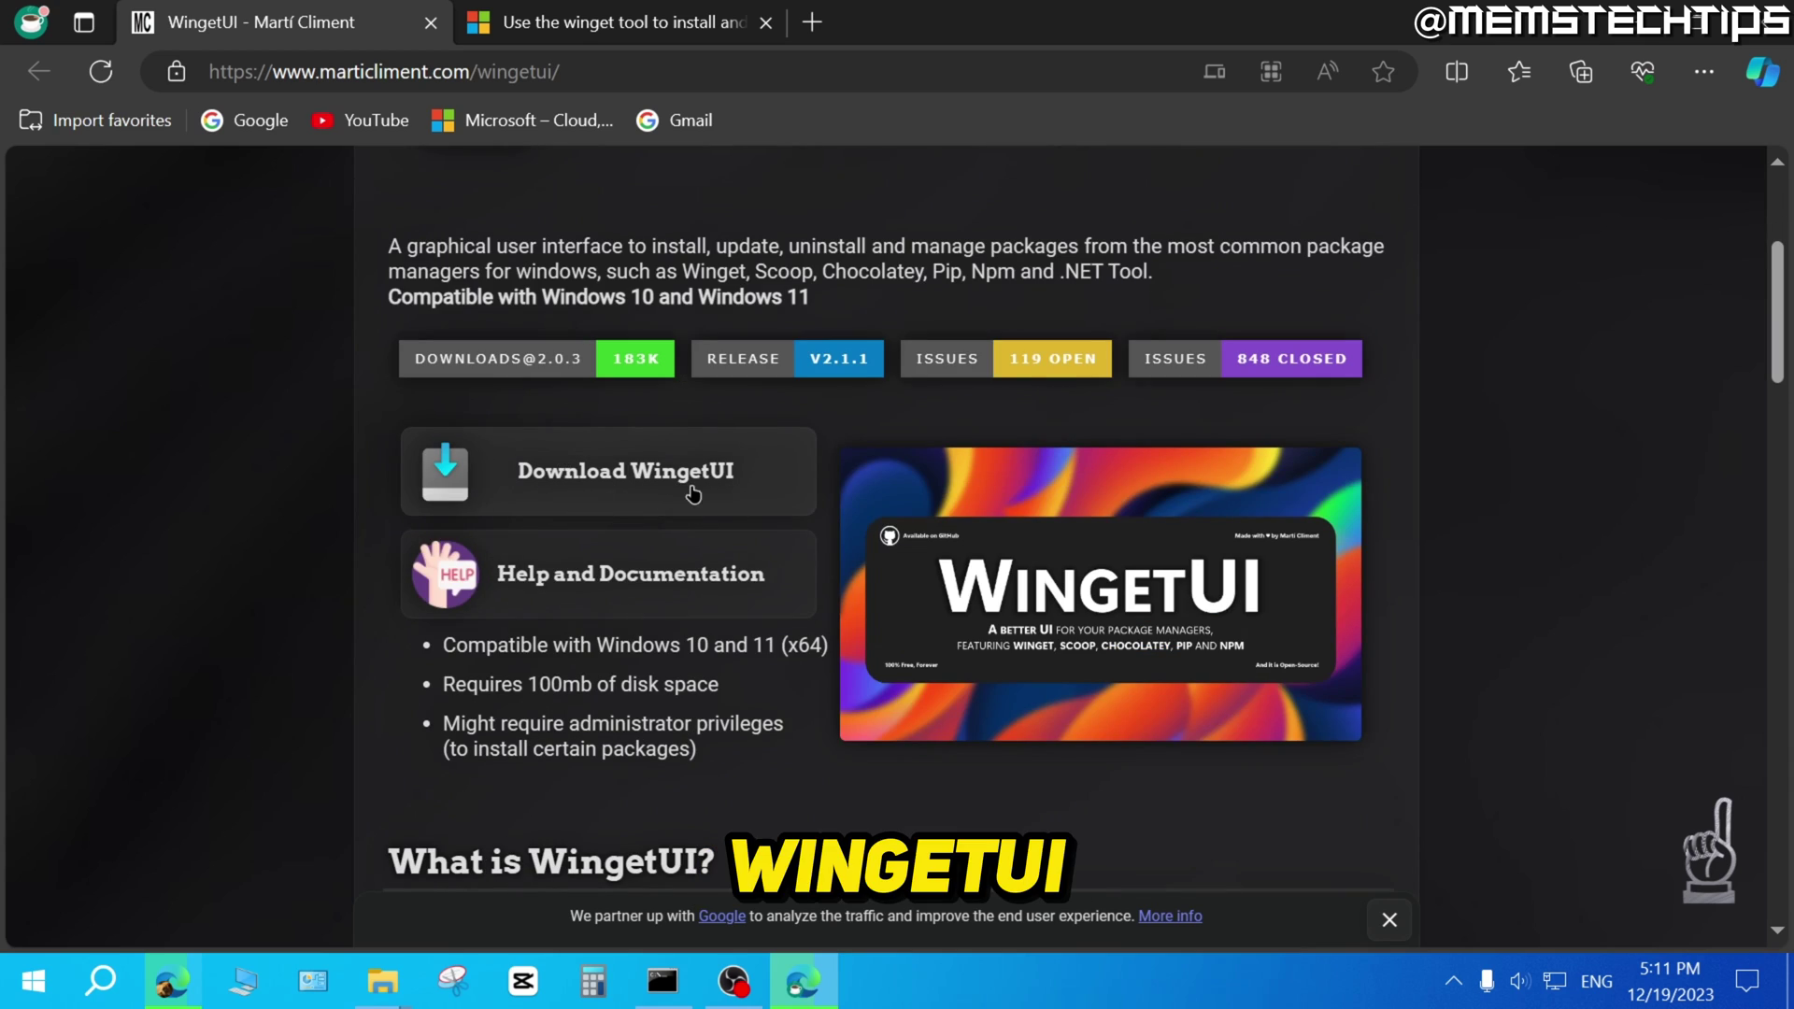
left_click(722, 491)
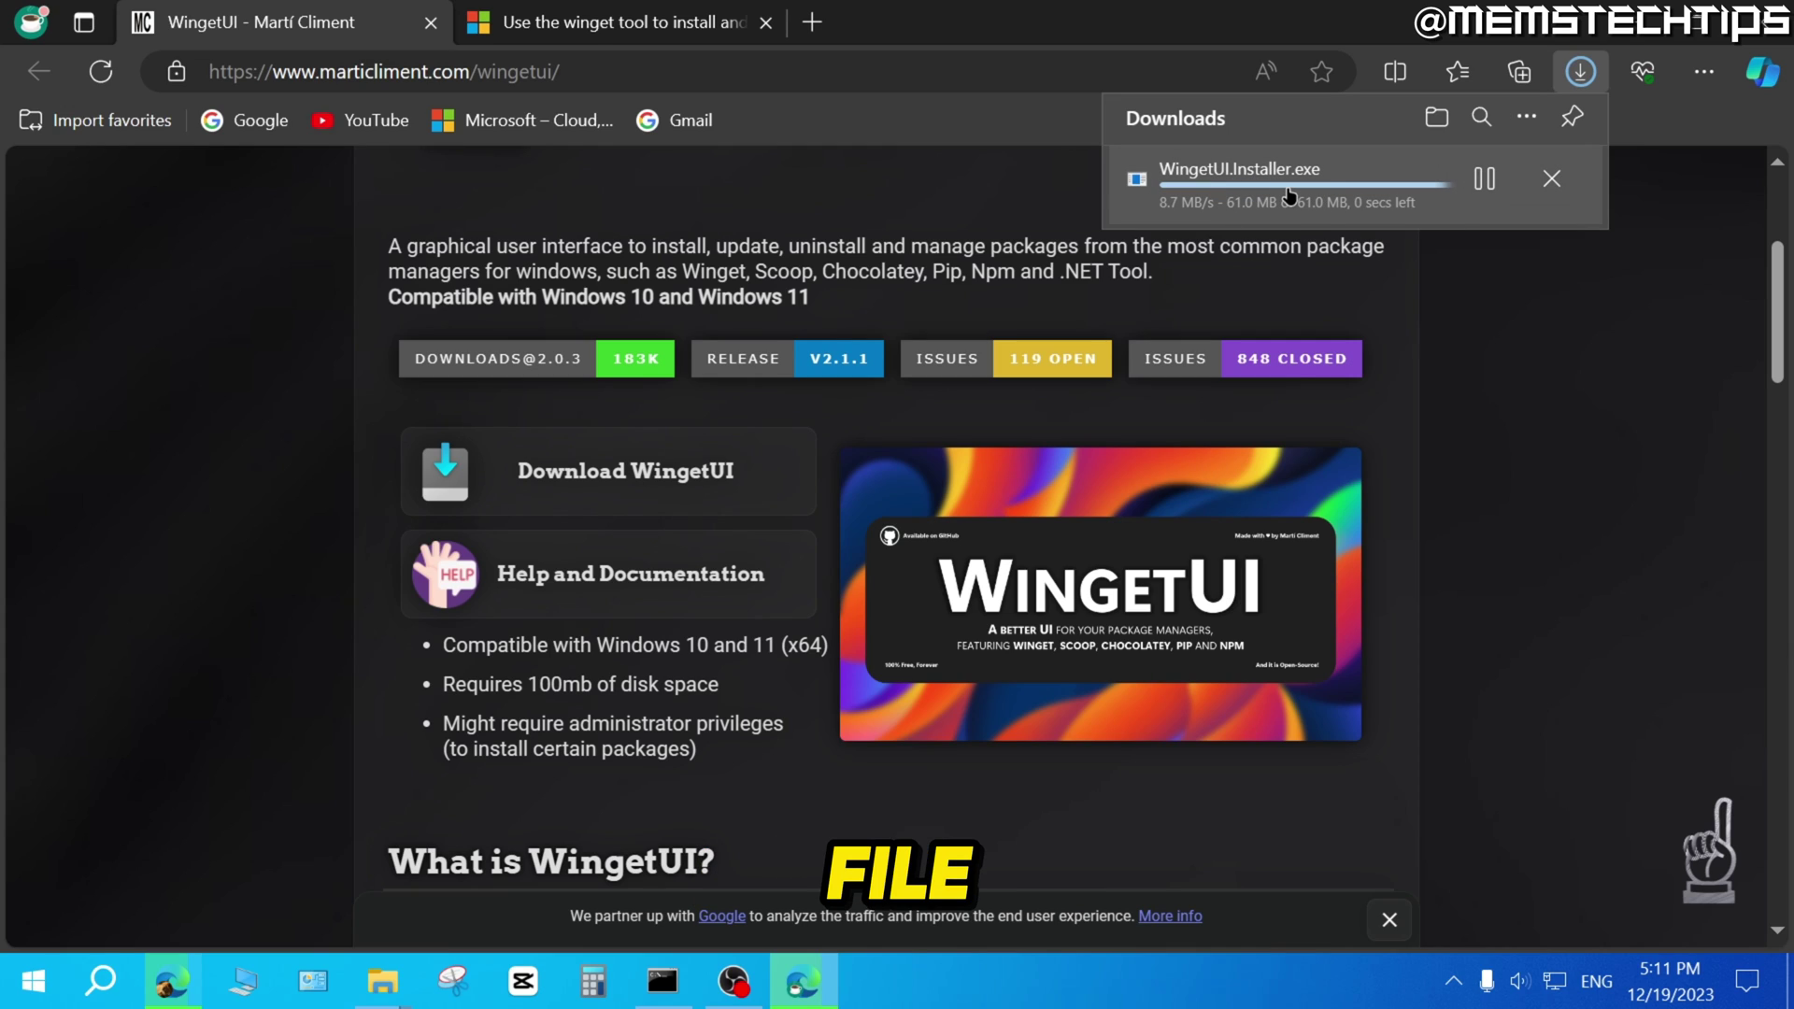
left_click(1188, 191)
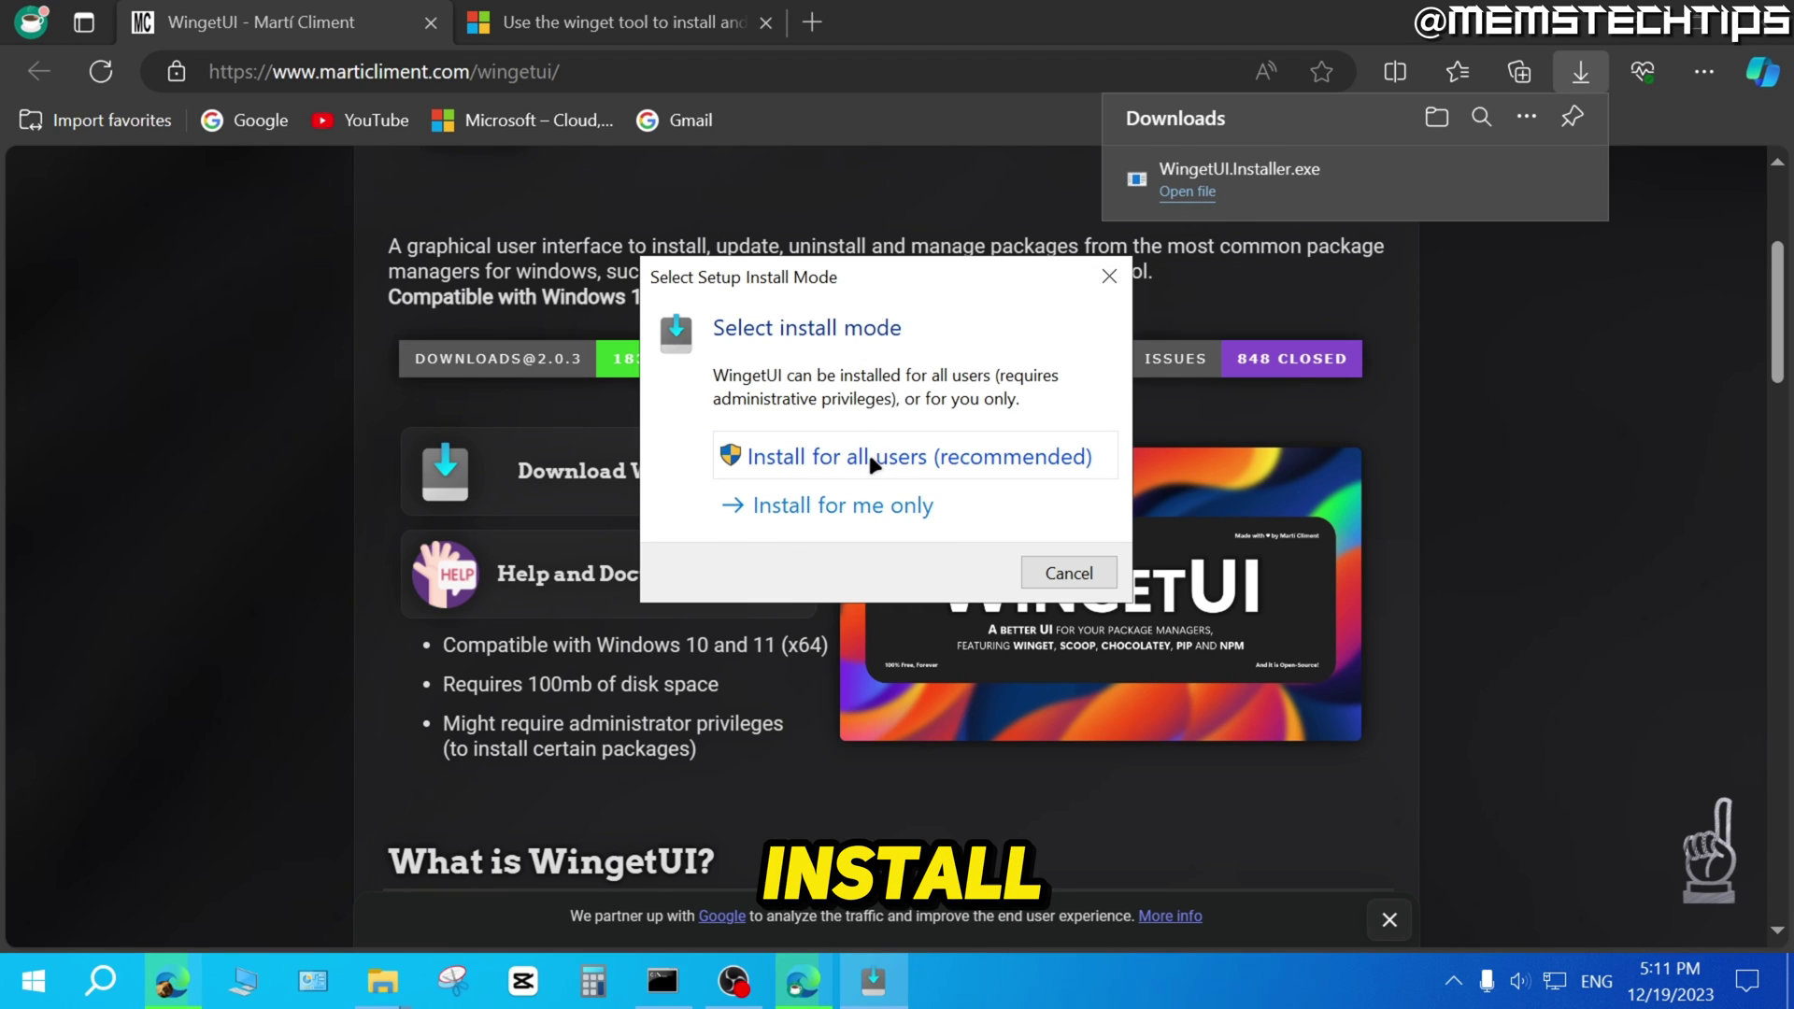
Install WingetUI 2.1.1 for all users in English to C:\Program Files\WingetUI and launch it.
left_click(869, 460)
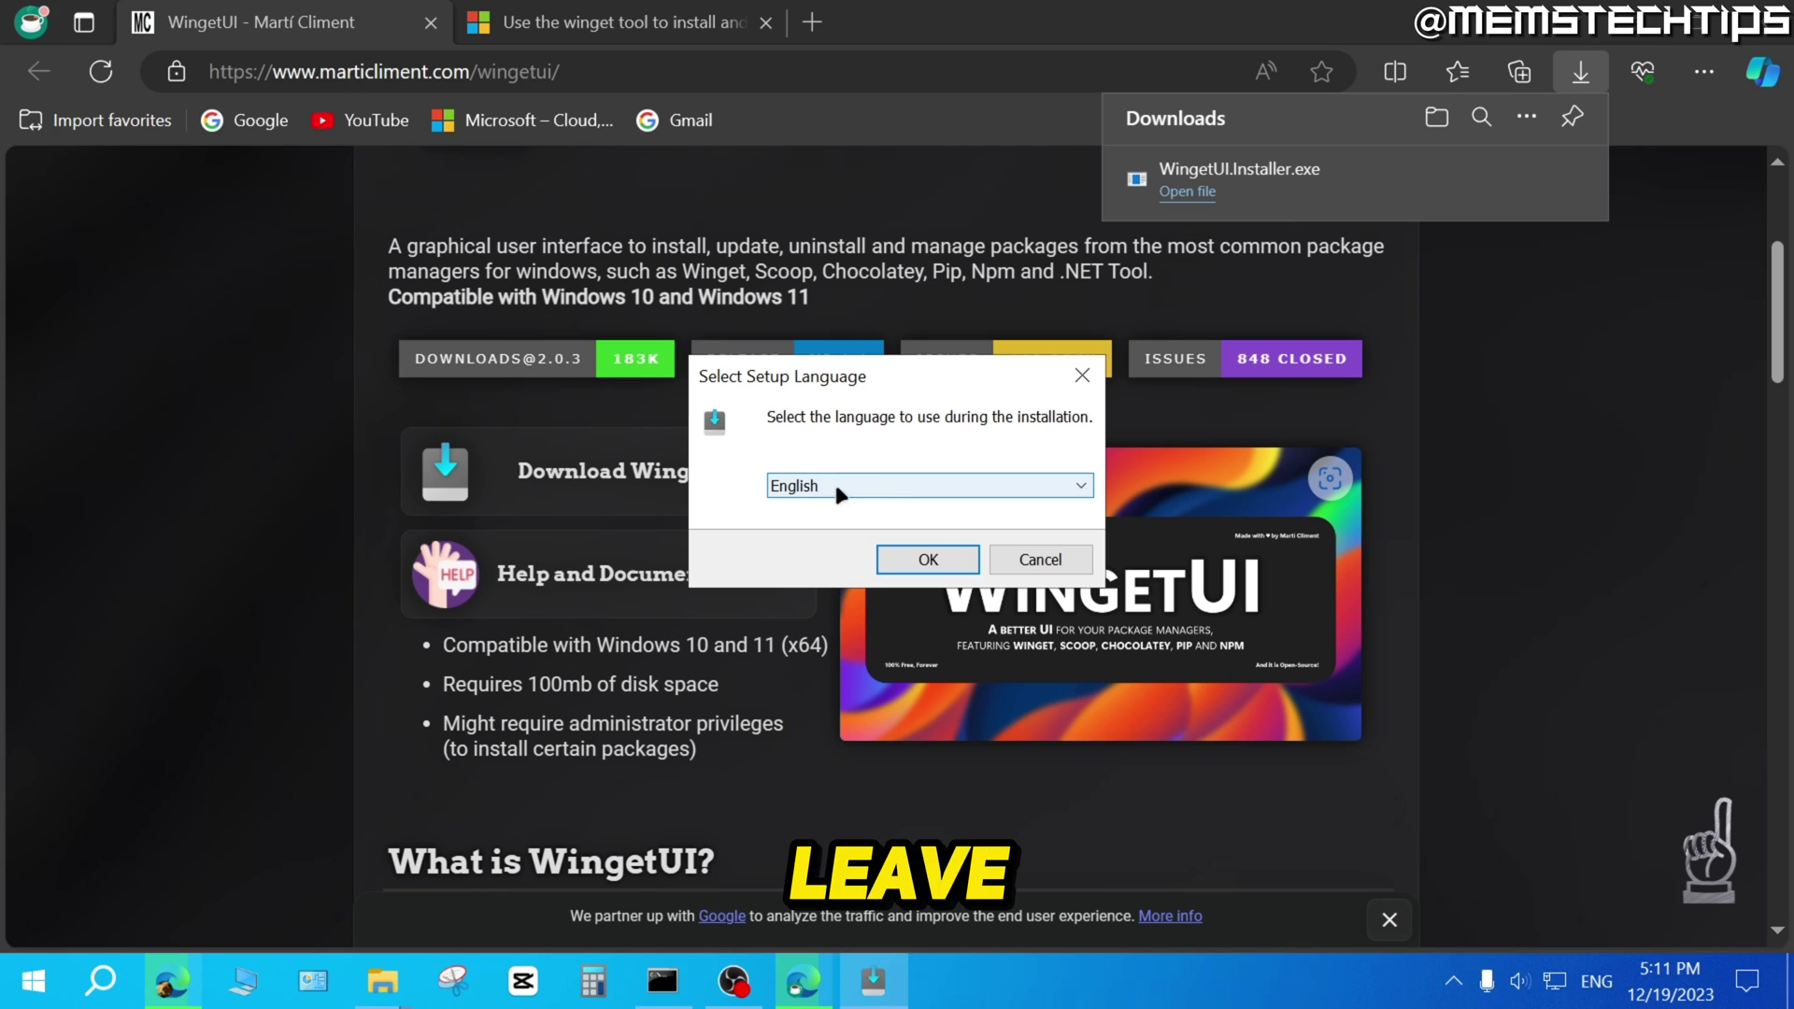
left_click(944, 562)
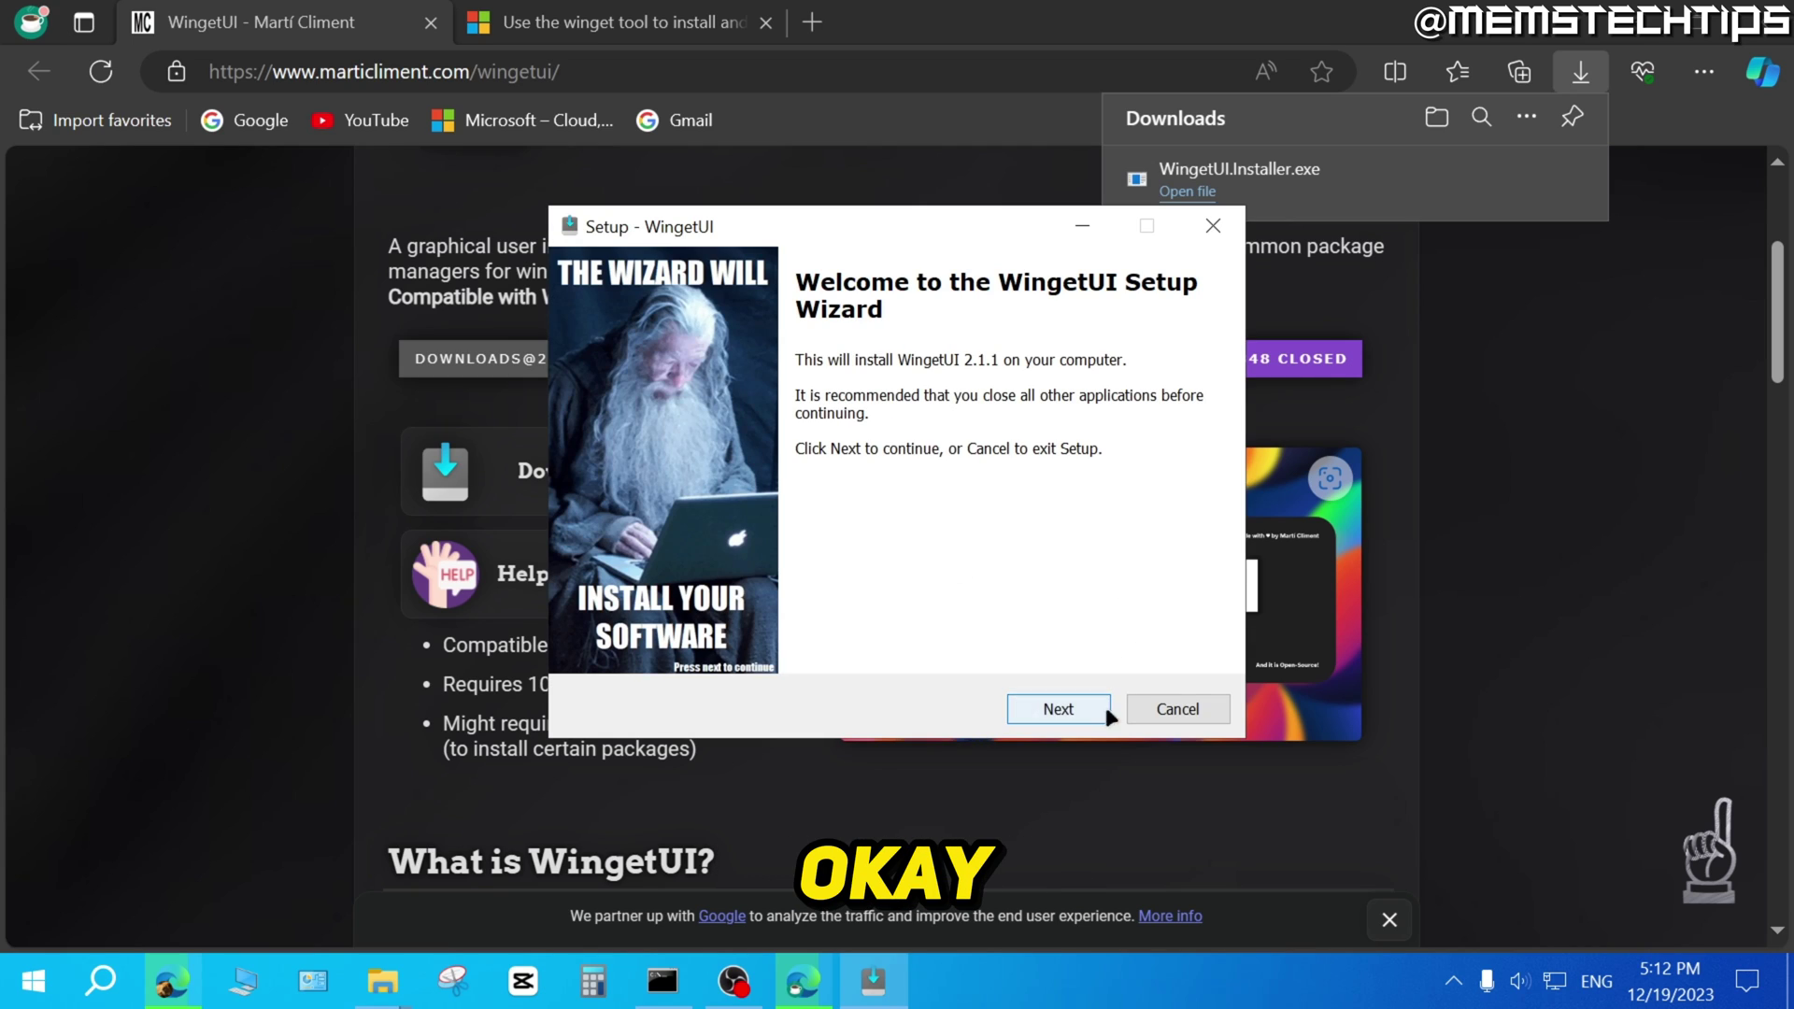
left_click(1065, 708)
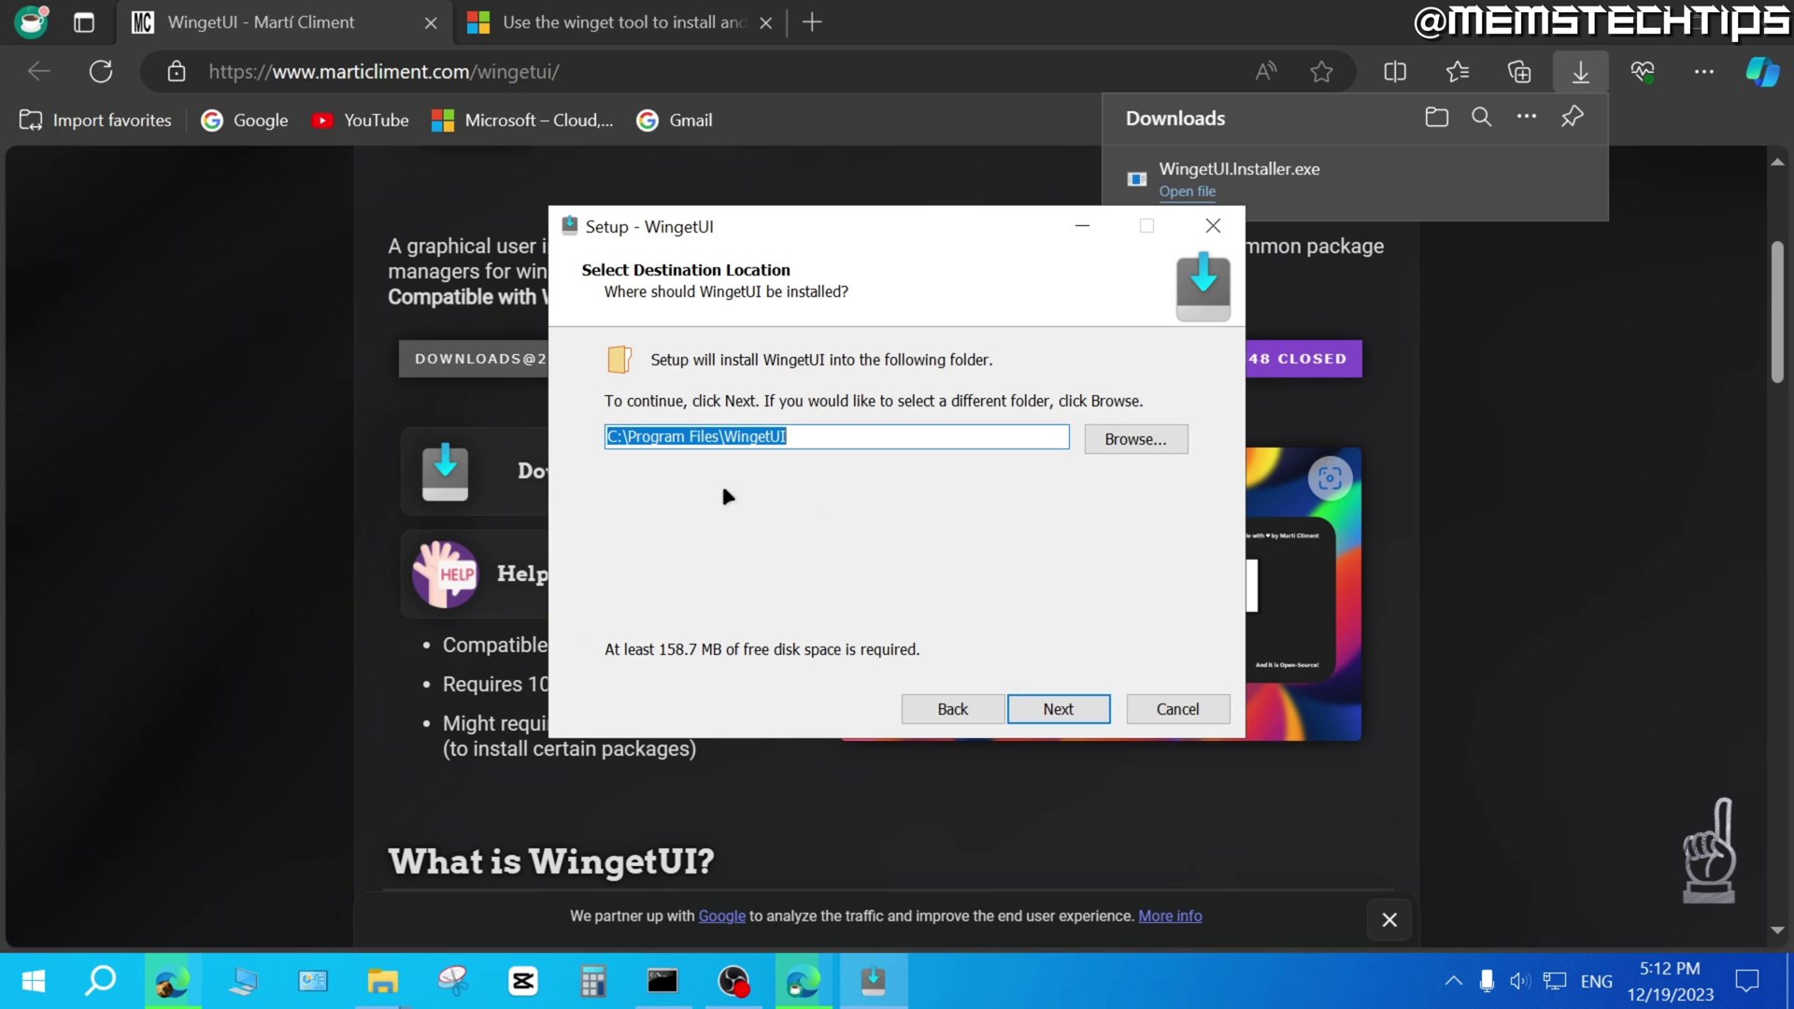
left_click(1082, 711)
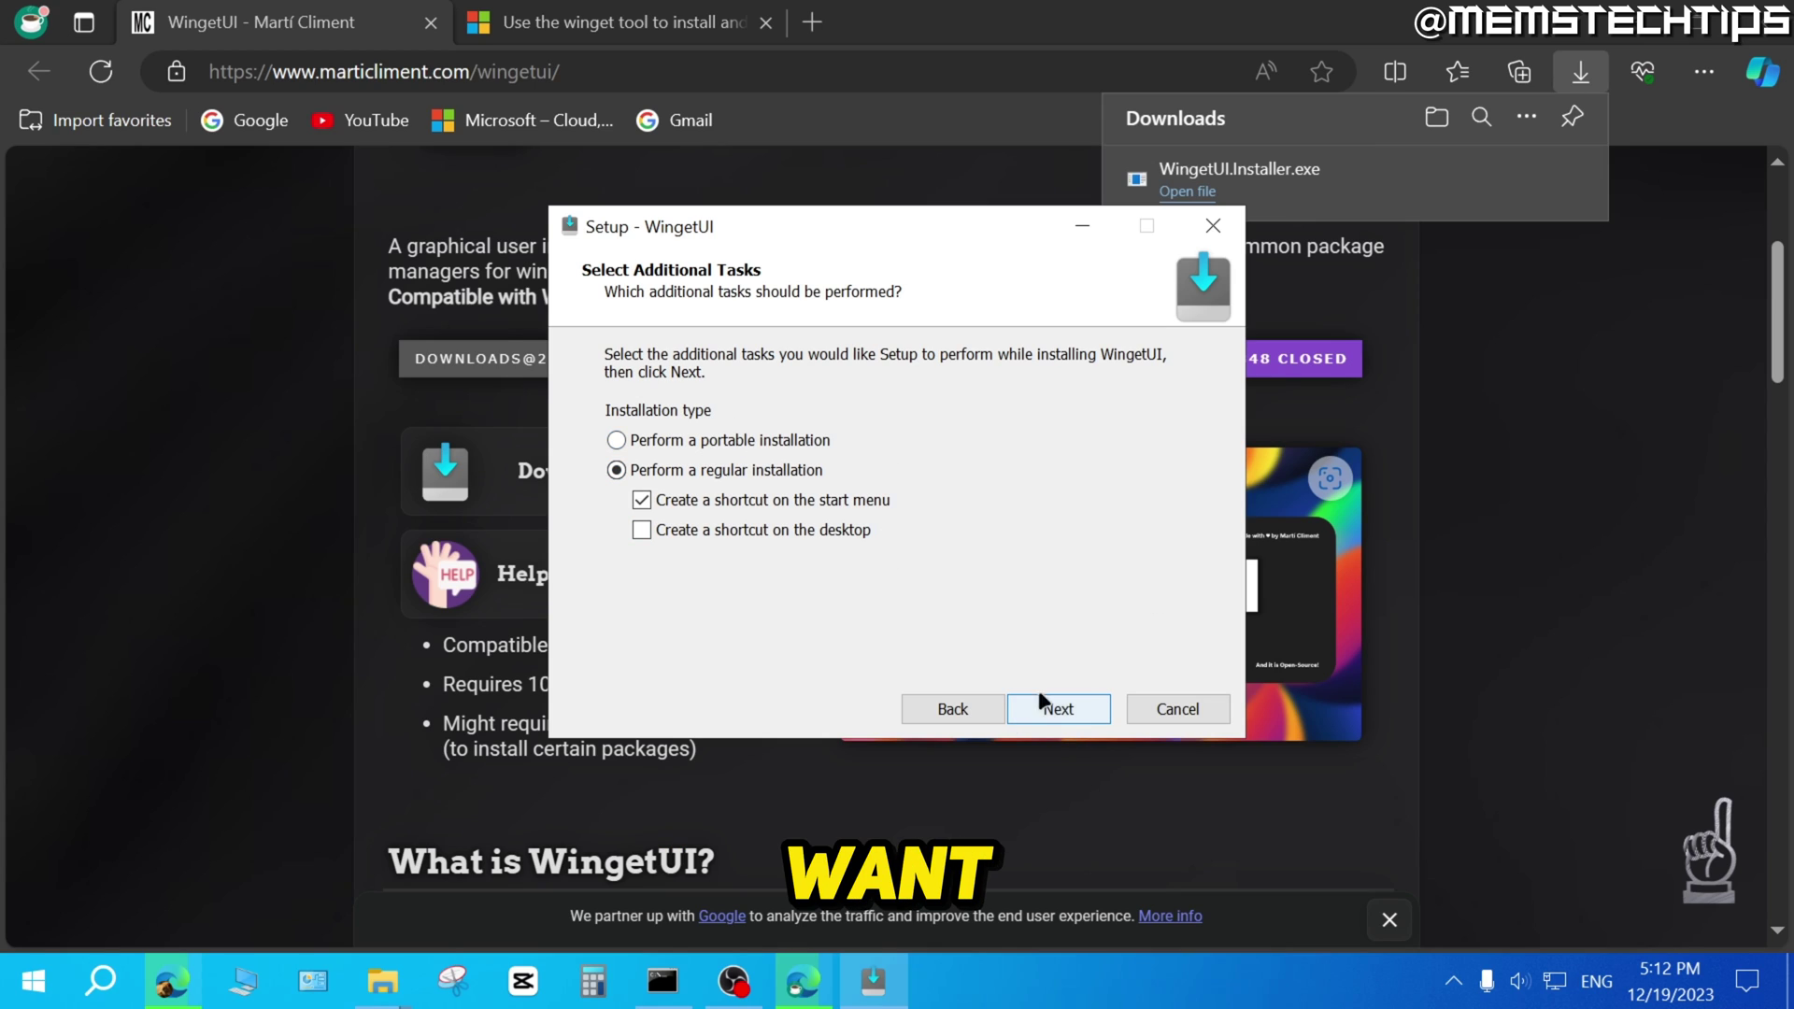
left_click(1079, 712)
left_click(1081, 709)
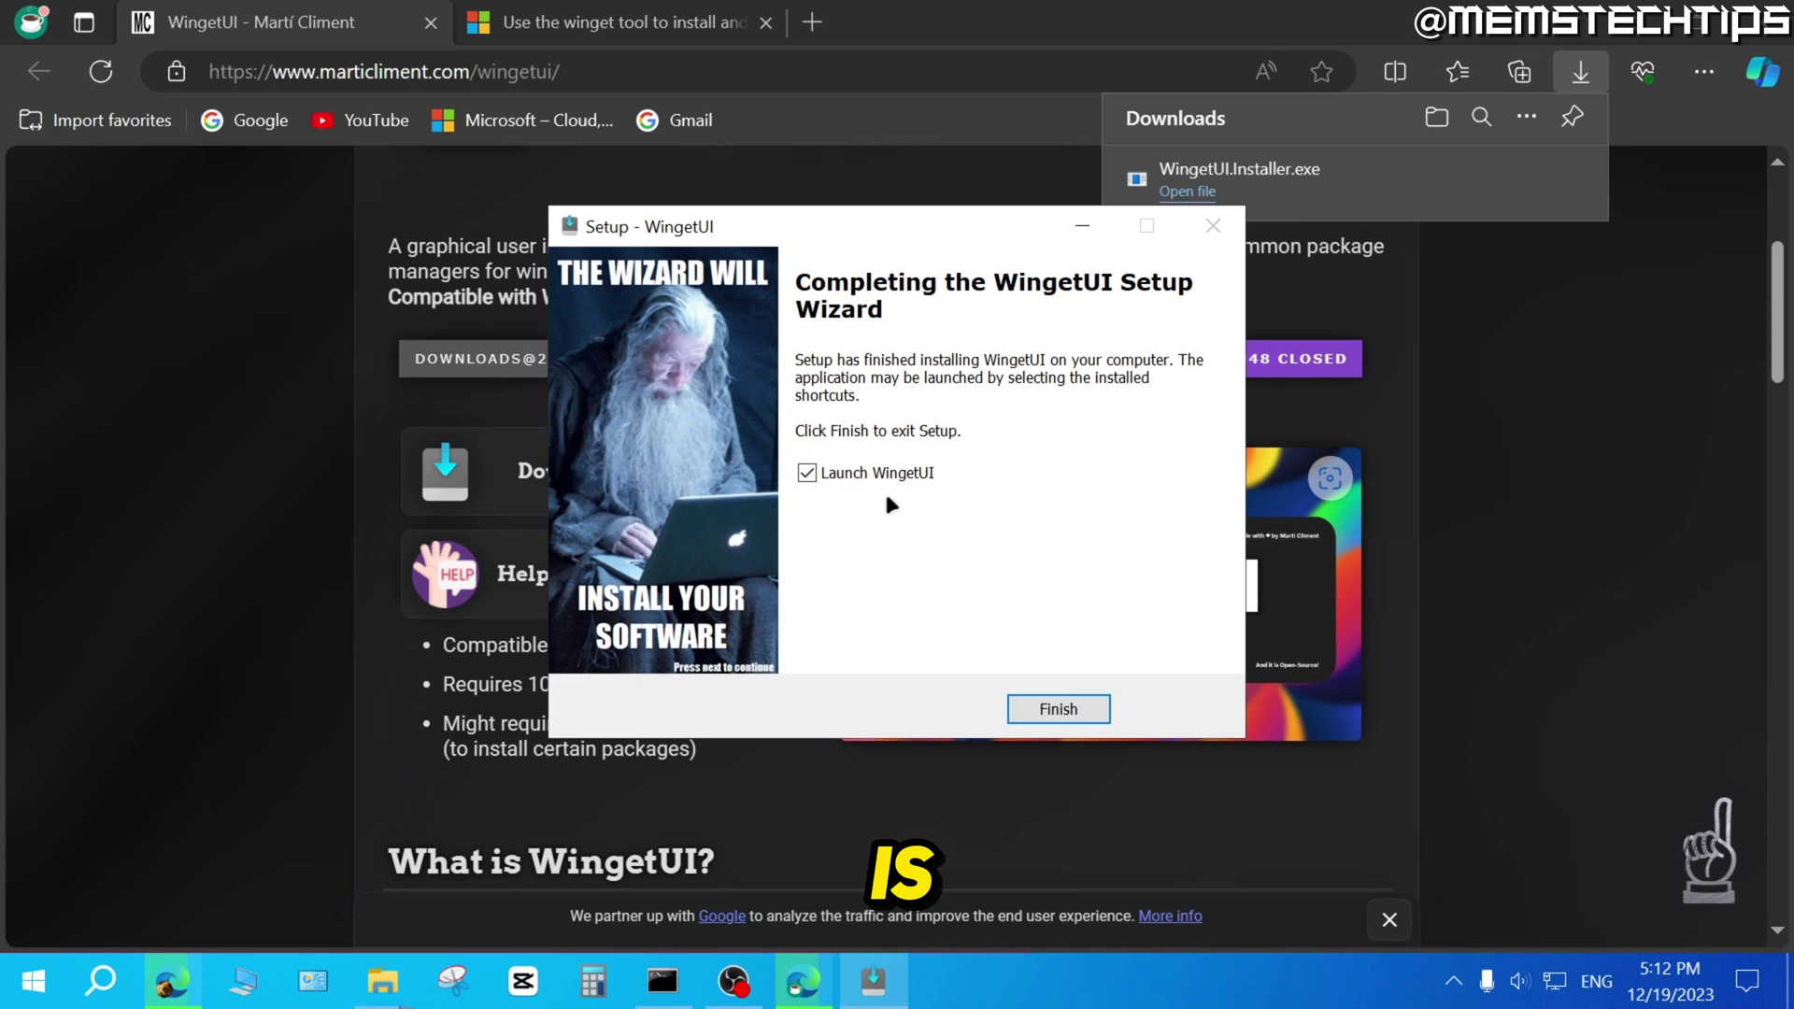
left_click(1082, 708)
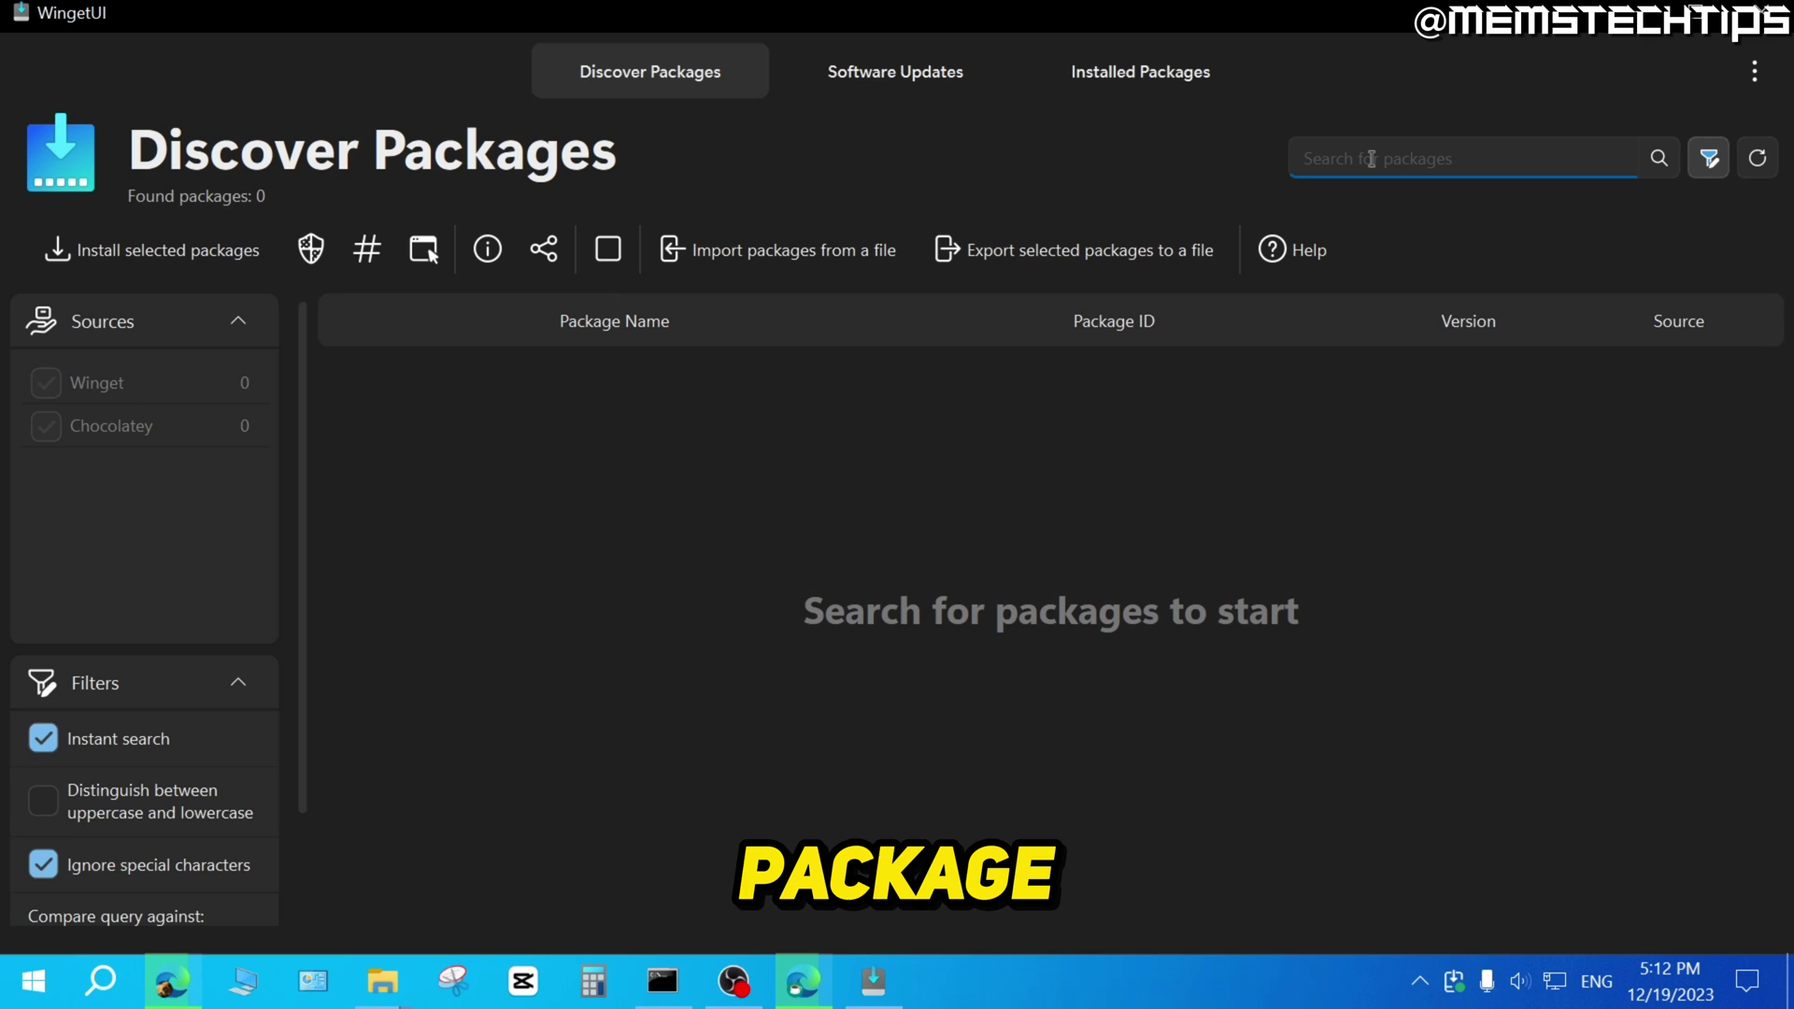
Search Discover Packages for 'xbox' and scroll to the Xbox msstore entry.
type("xbox")
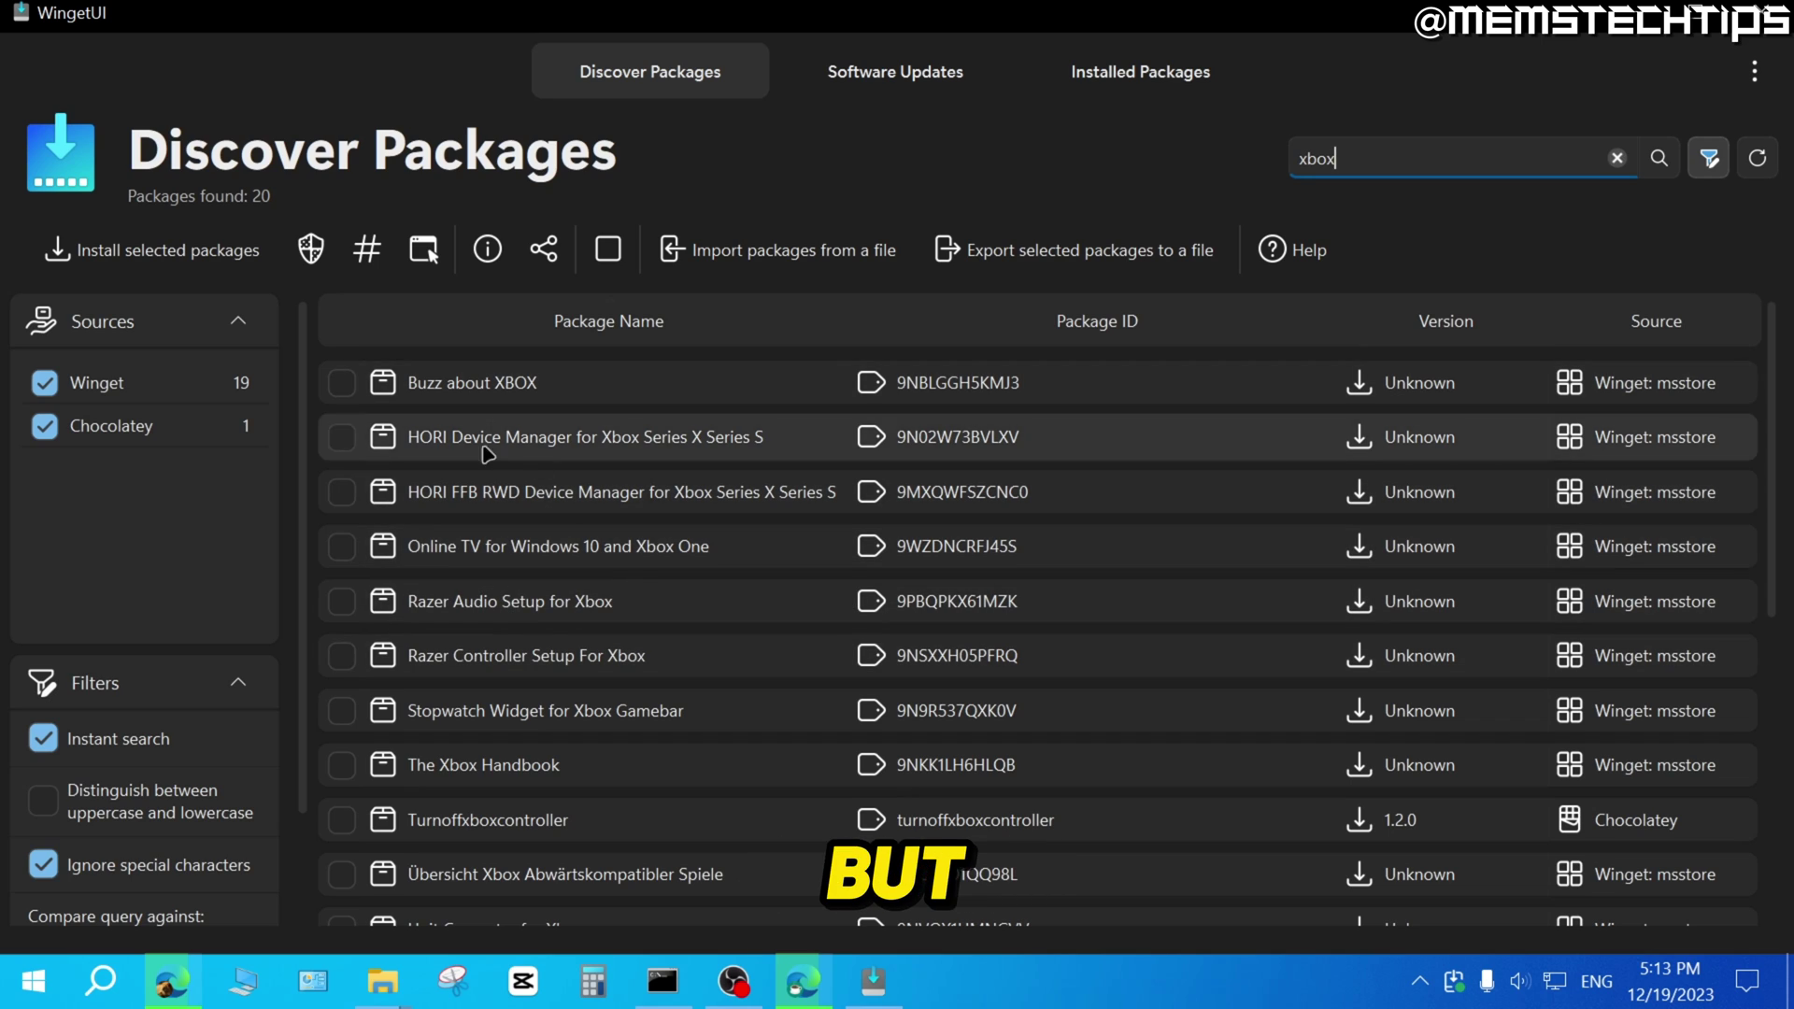
scroll(586, 418, "down", 5)
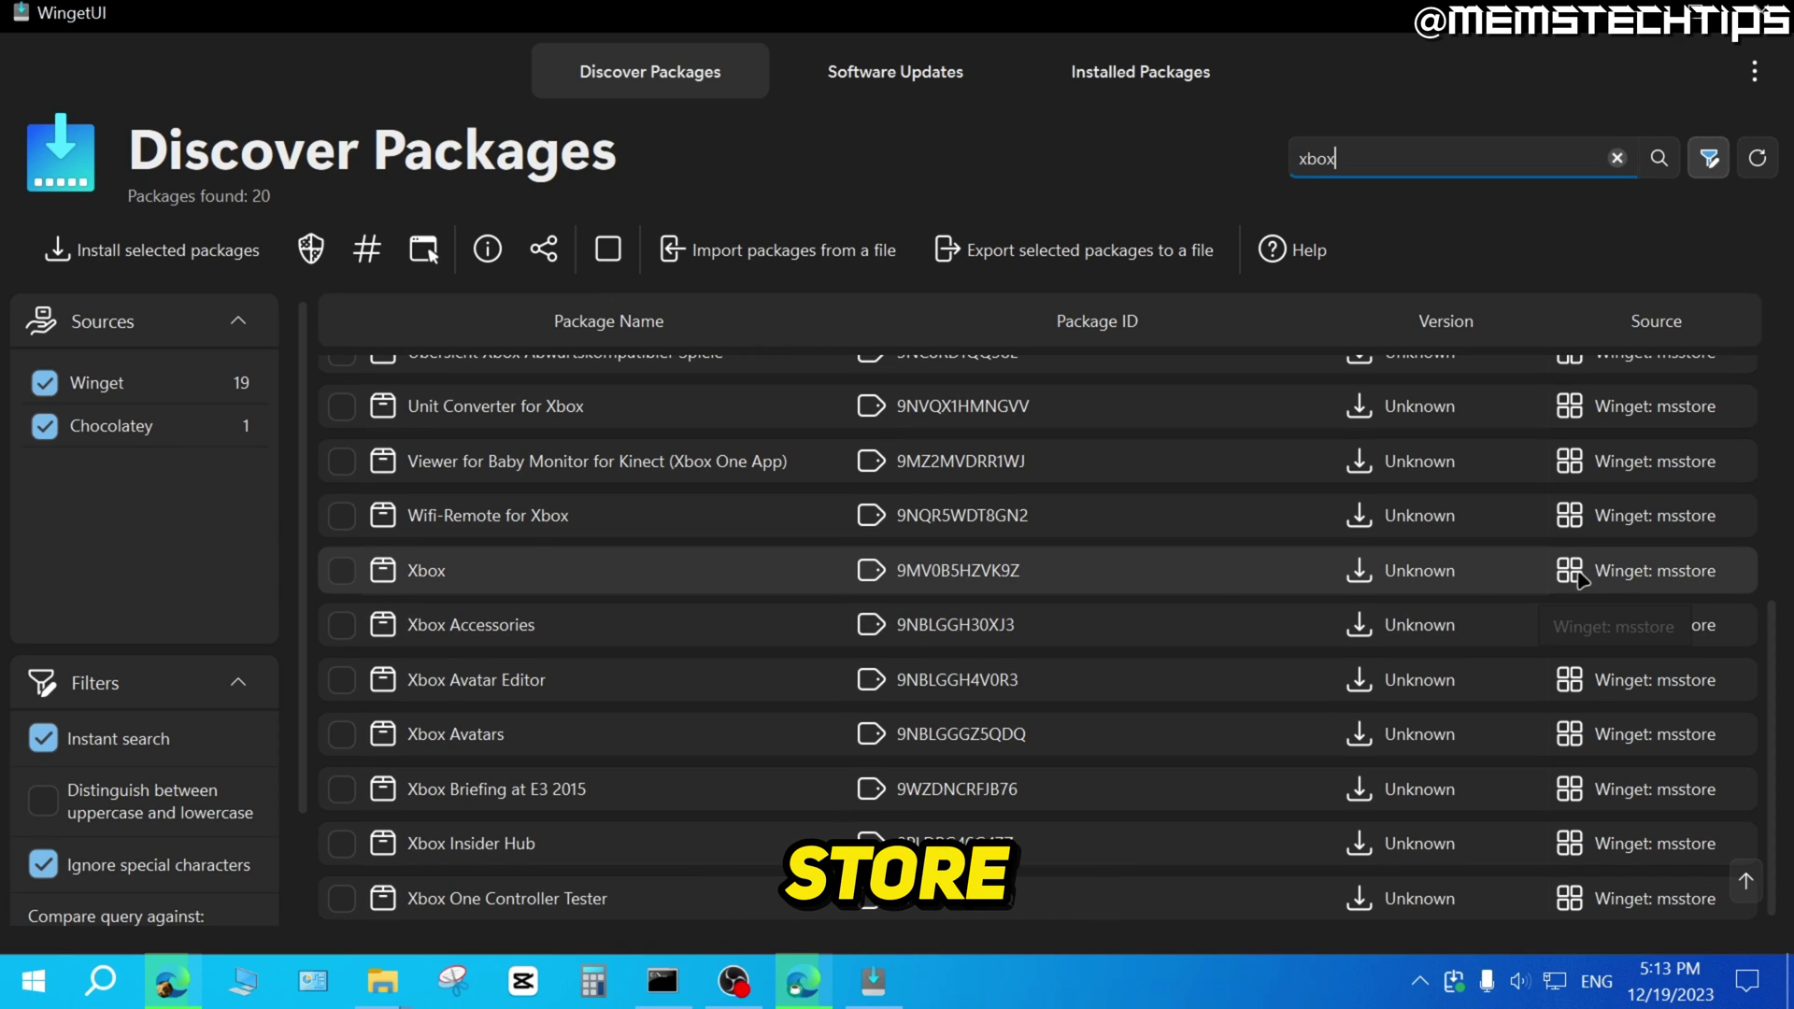
Check the Xbox package 9MV0B5HZVK9Z from msstore and install it.
left_click(343, 573)
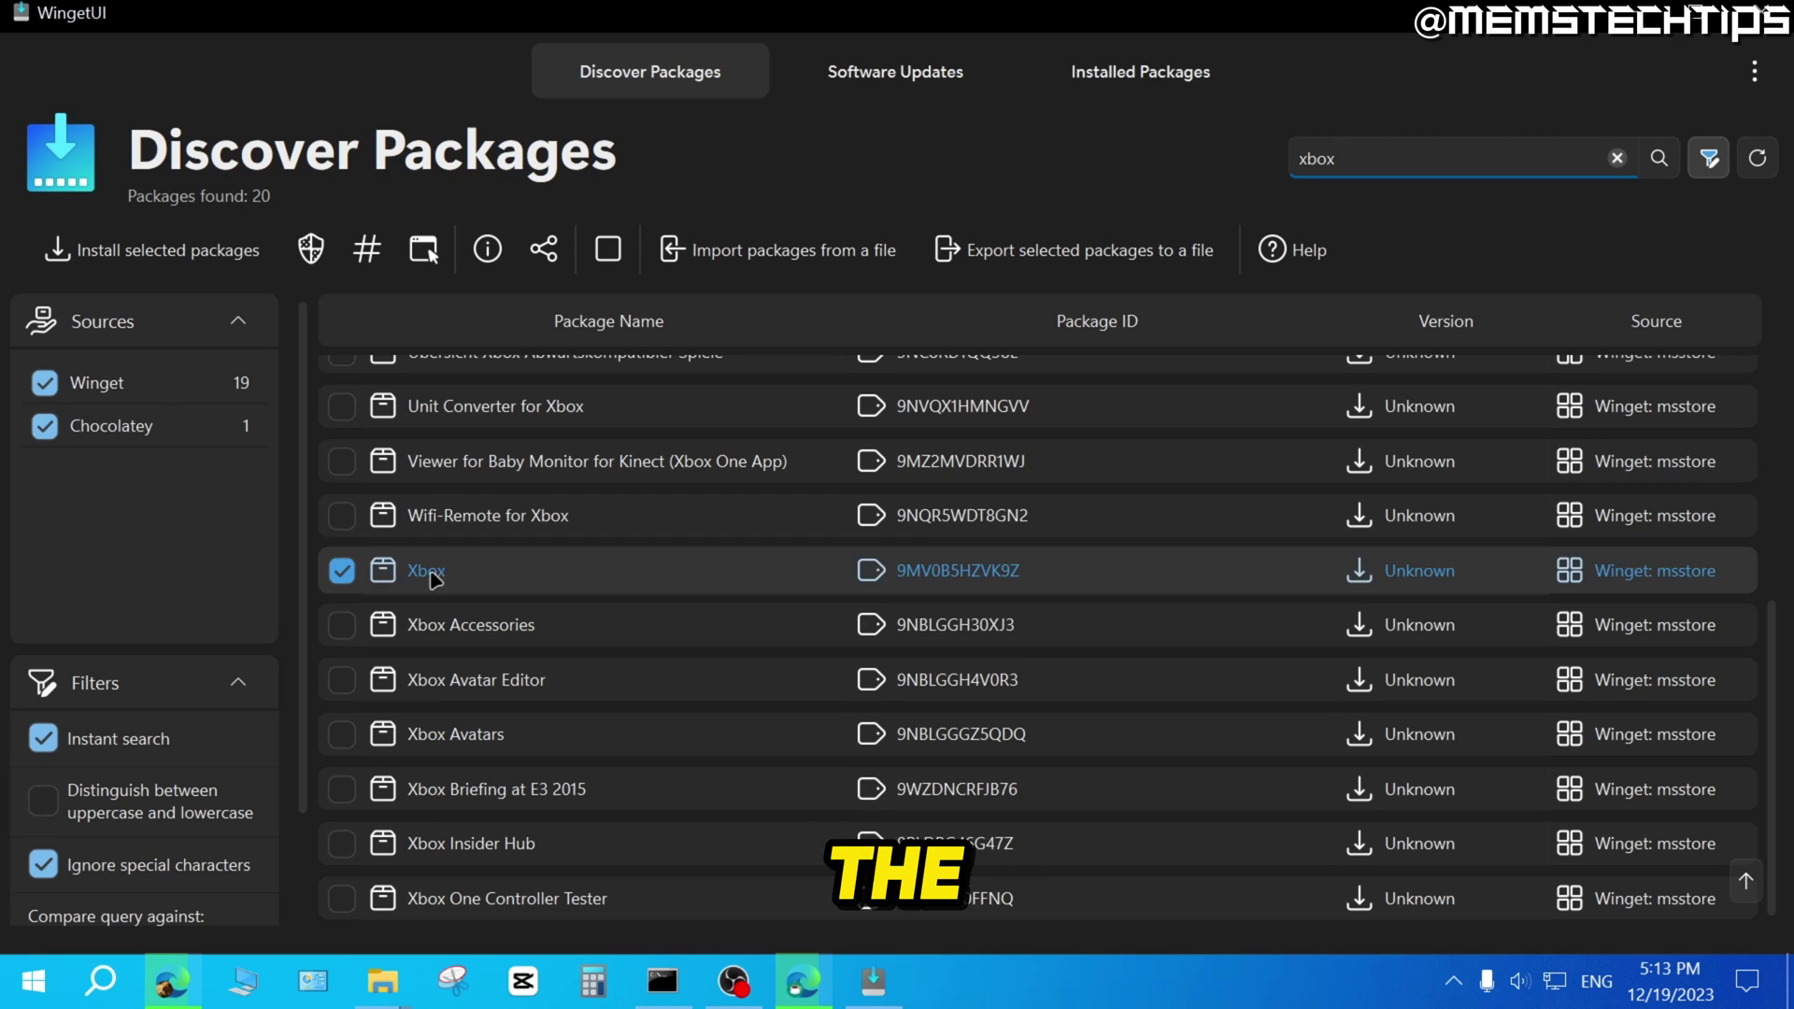
left_click(205, 268)
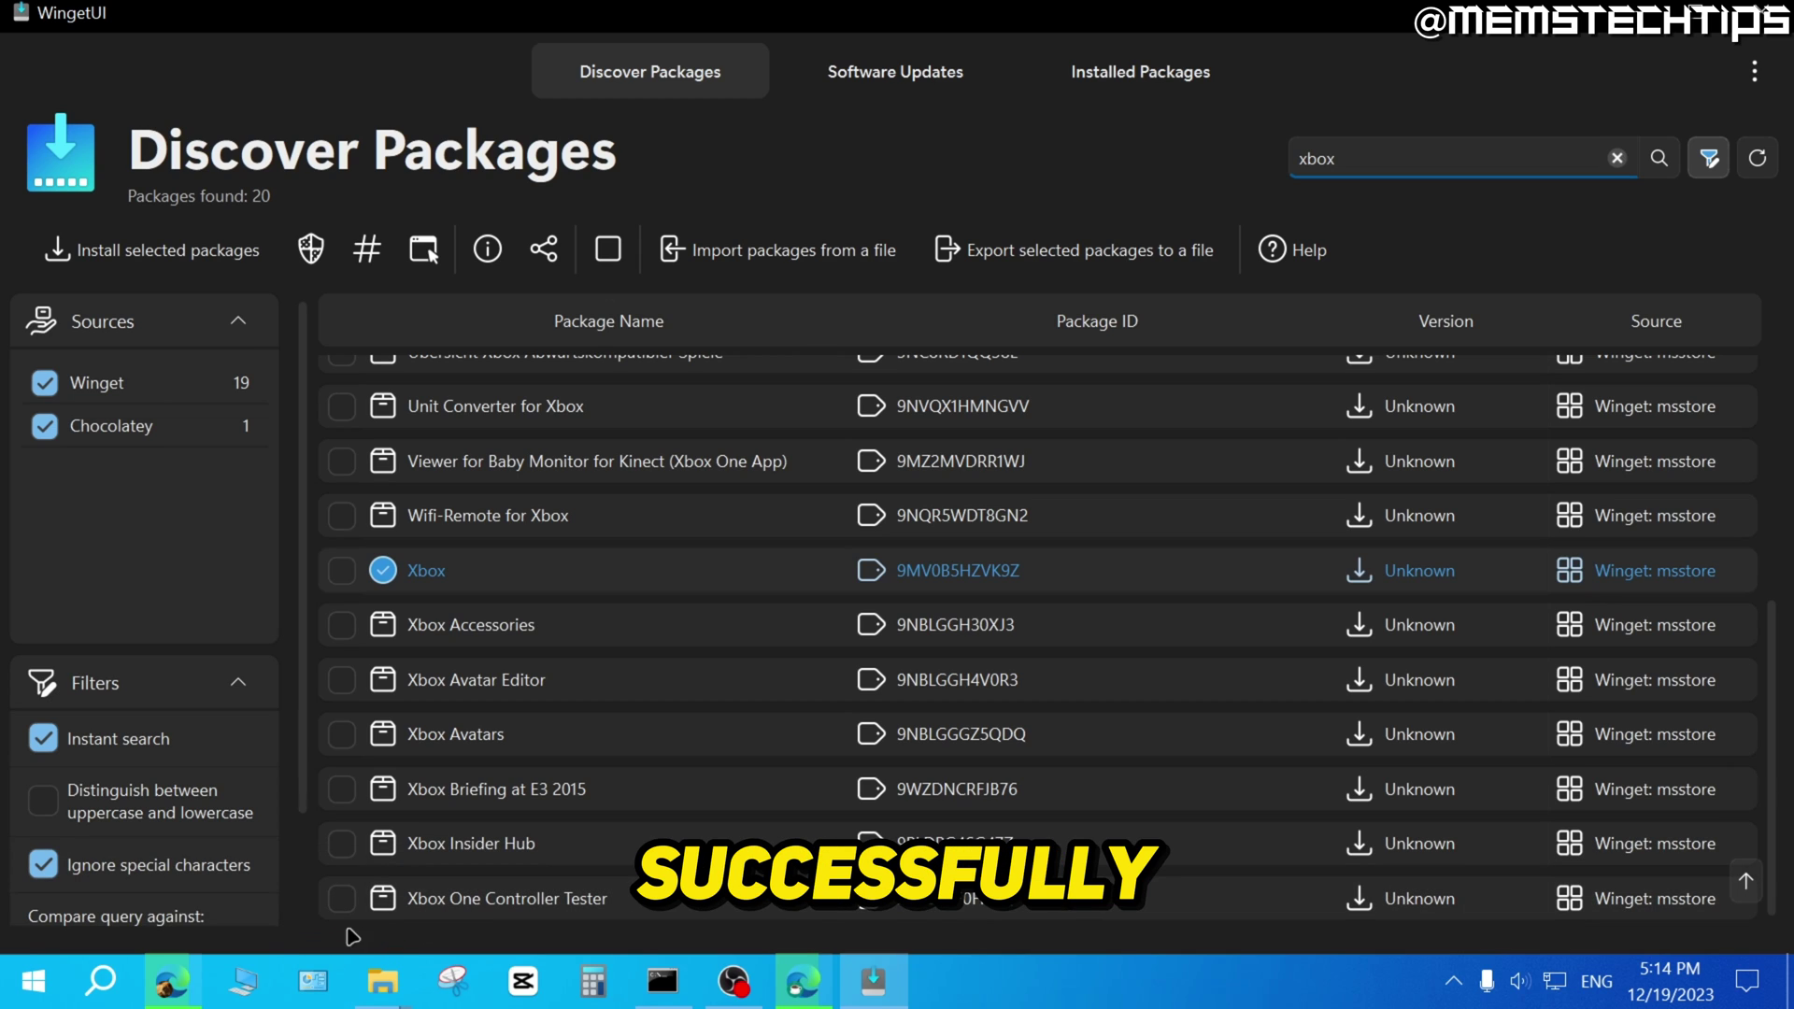
Find the Xbox app via Windows Search, launch it, and move its window toward the centre.
left_click(100, 982)
type("x")
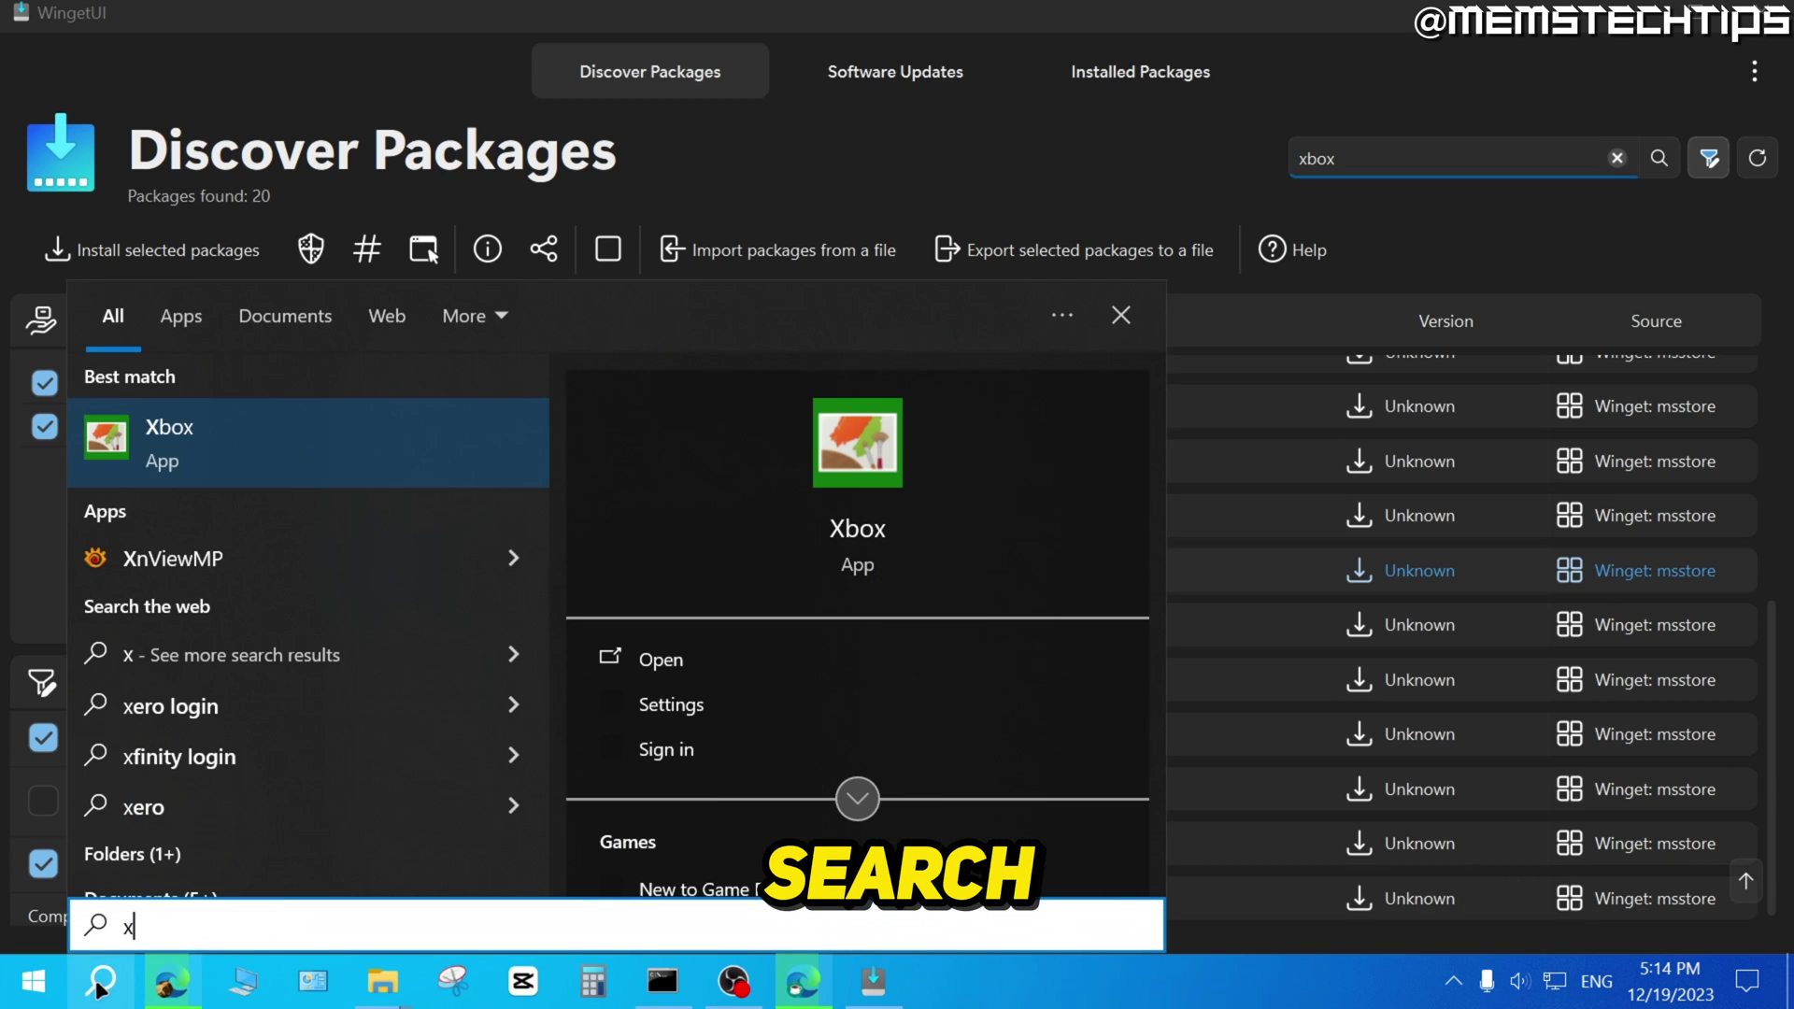
type("box")
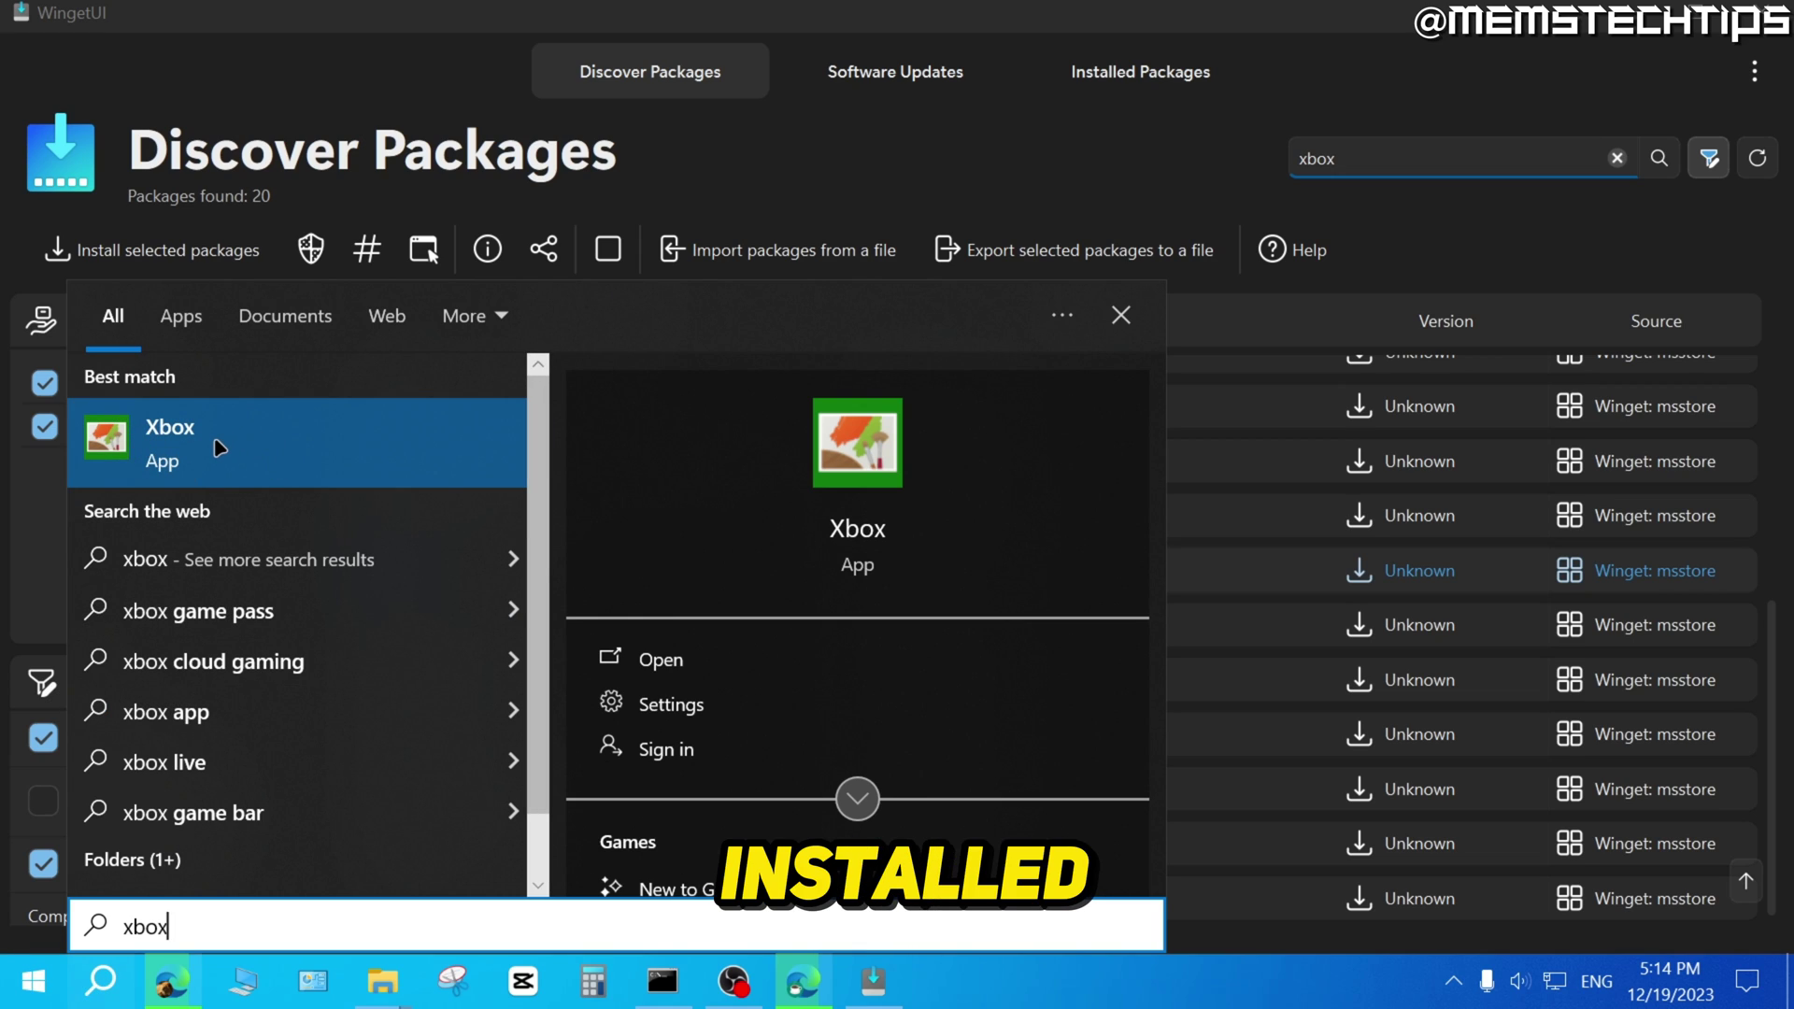
left_click(215, 445)
left_click_drag(589, 10, 873, 52)
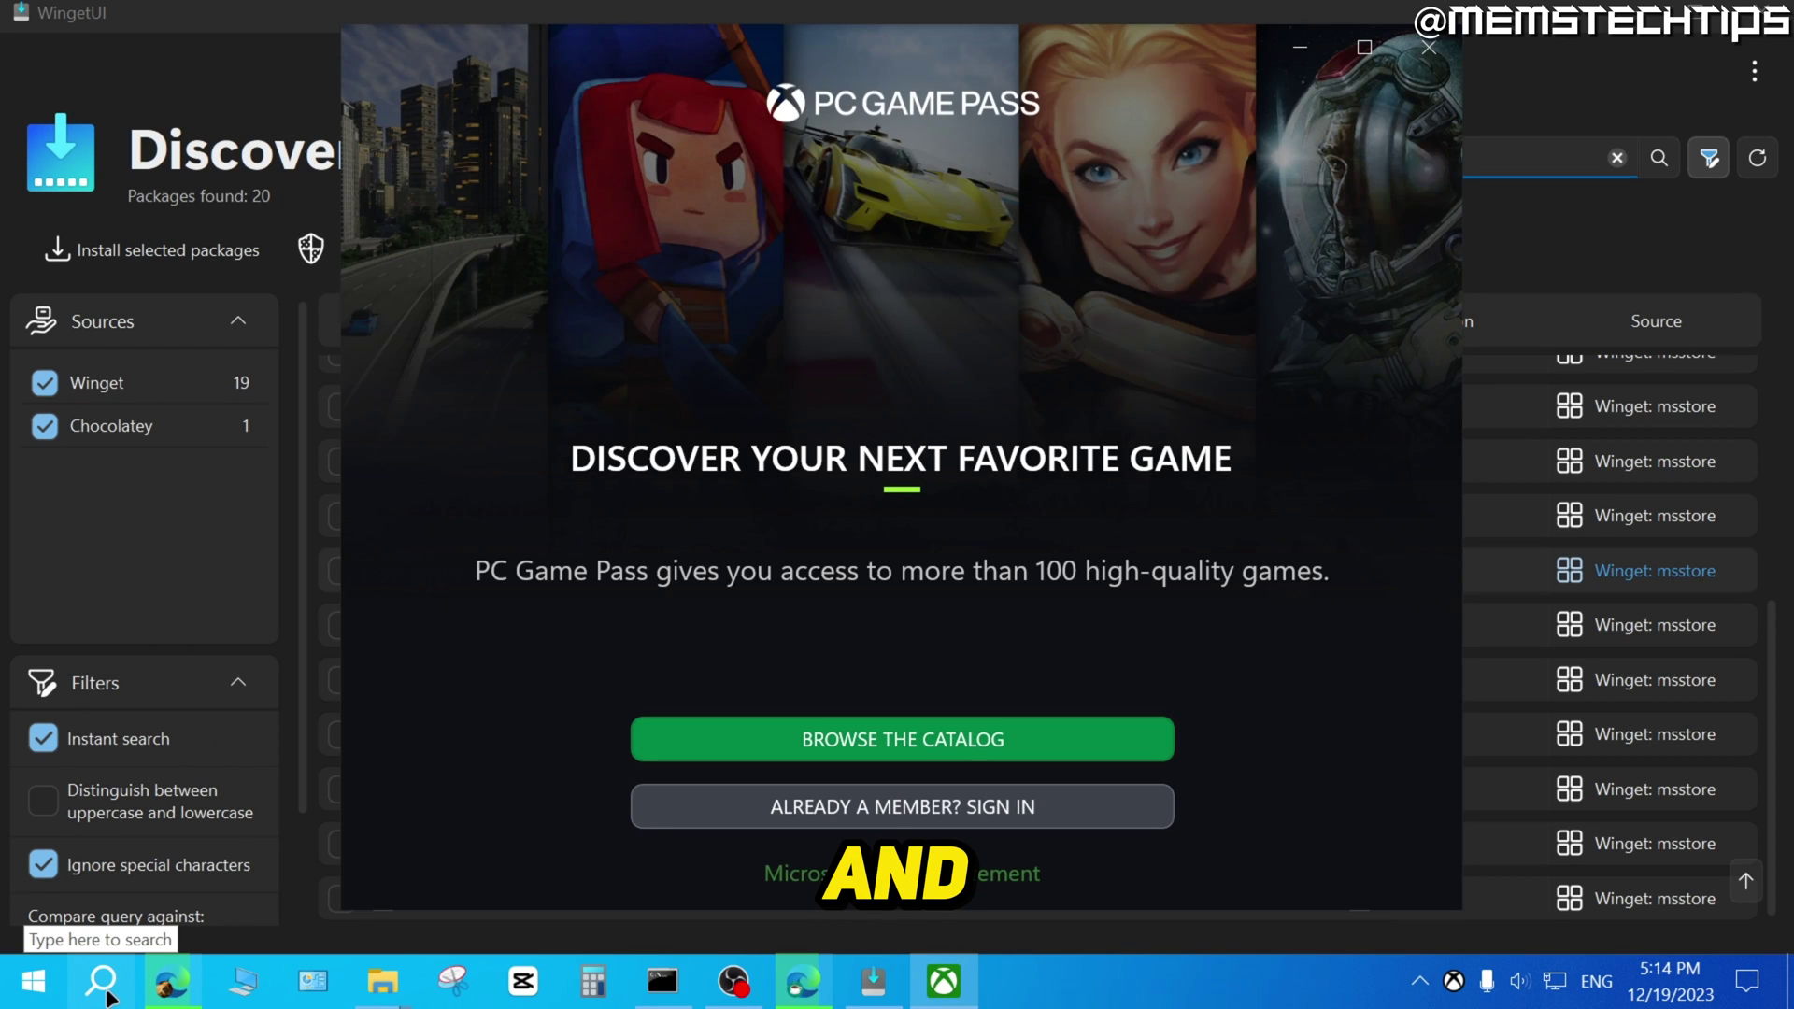
left_click(107, 991)
type("micros")
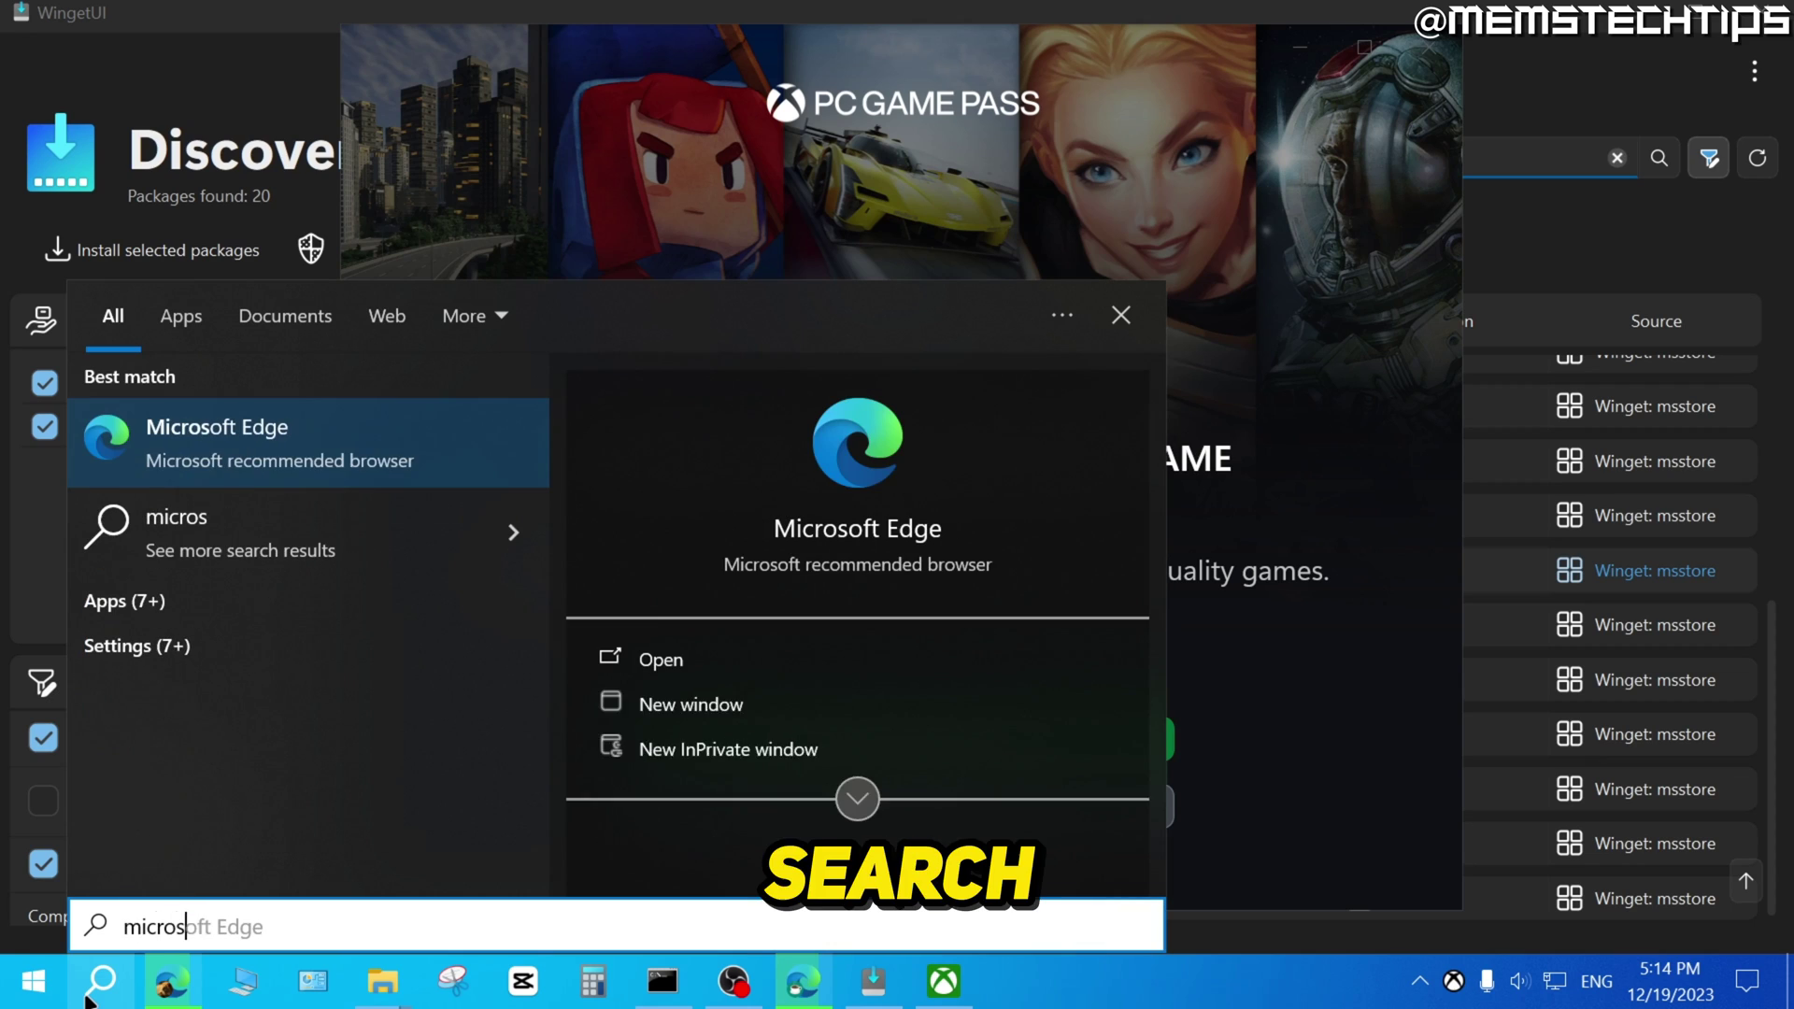
type("oft store")
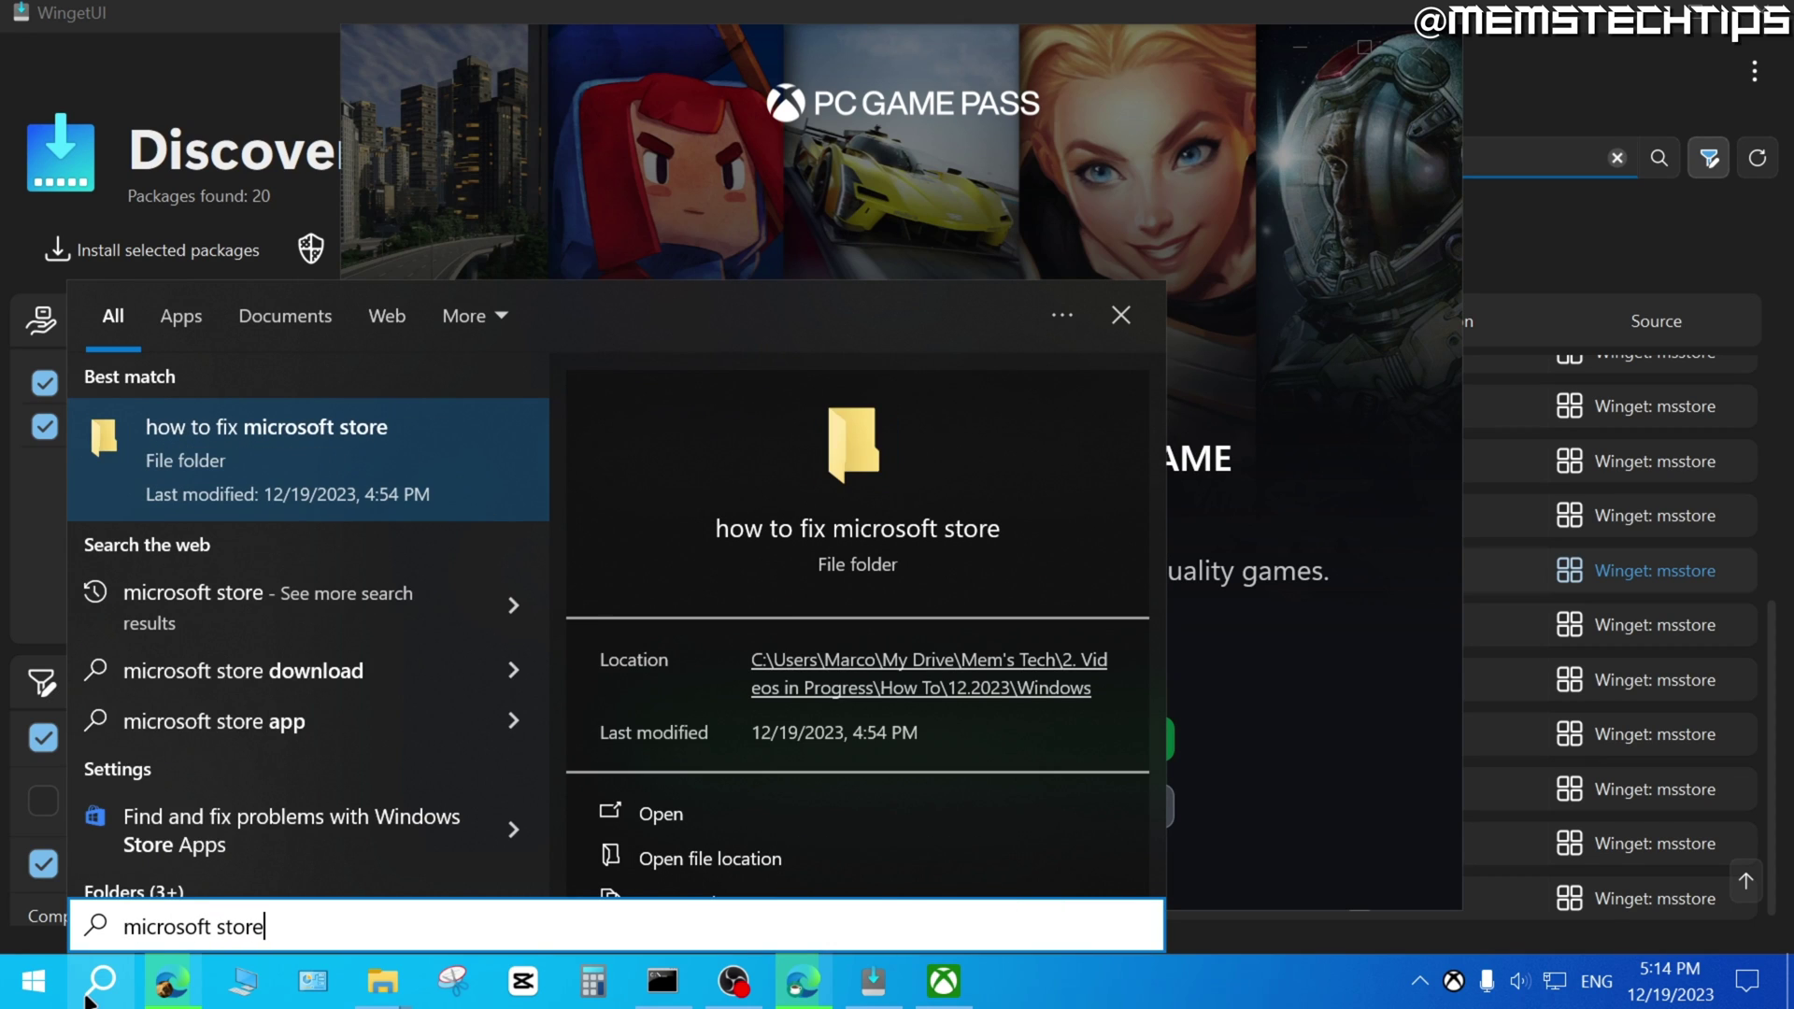